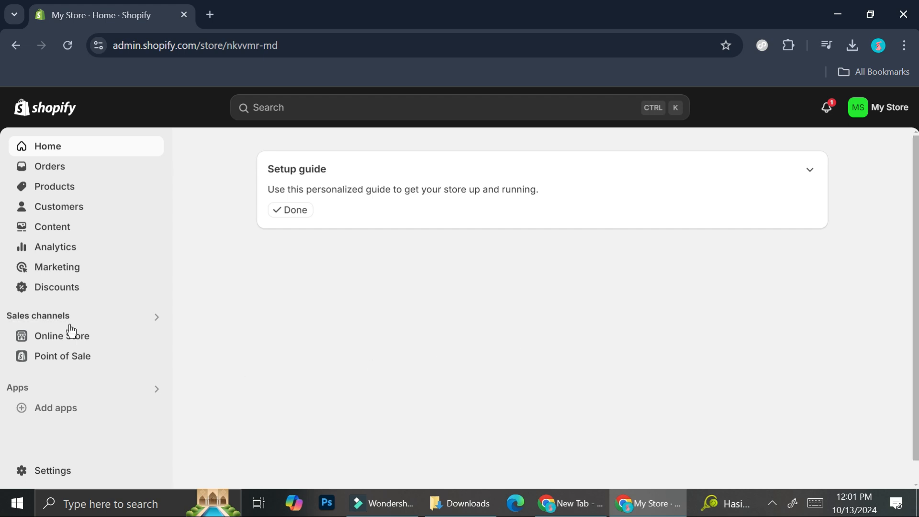
- Open the online store's themes page and visit the Theme Store from the popular free themes section
left_click(84, 337)
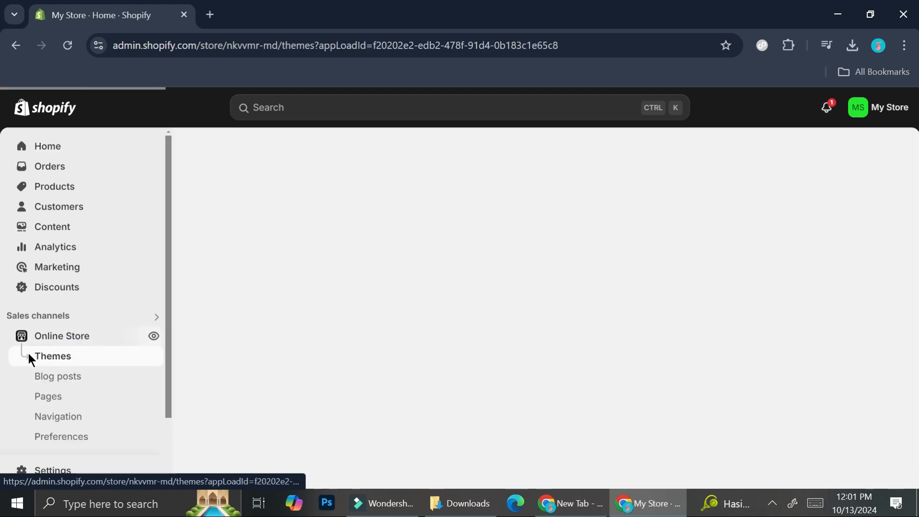
scroll(29, 359, "down", 2)
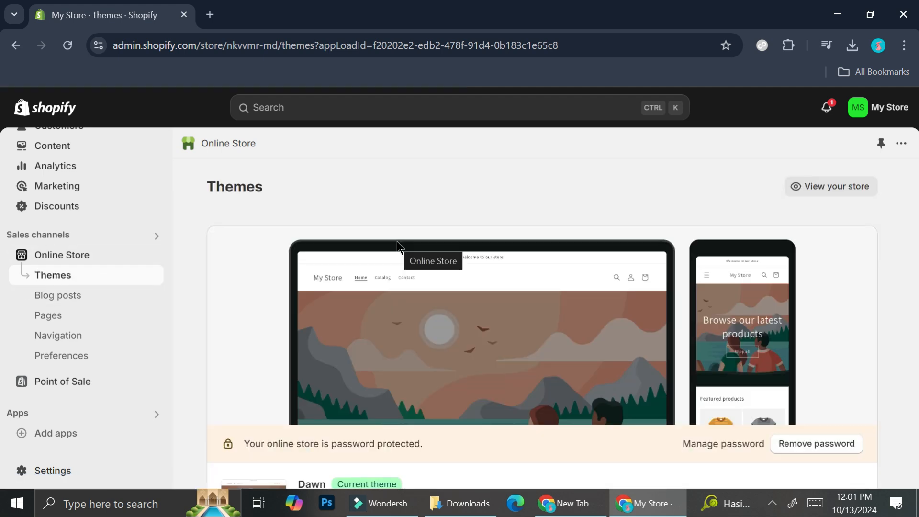
scroll(397, 241, "down", 3)
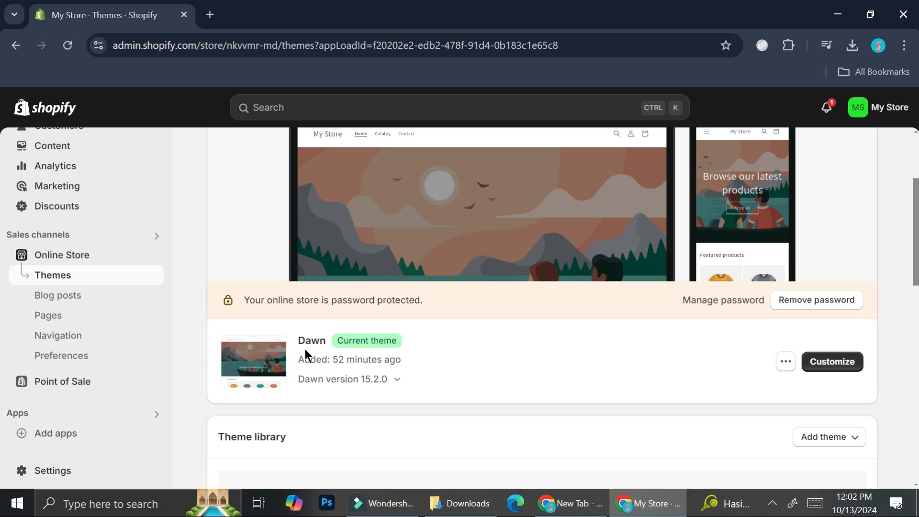
scroll(450, 330, "down", 2)
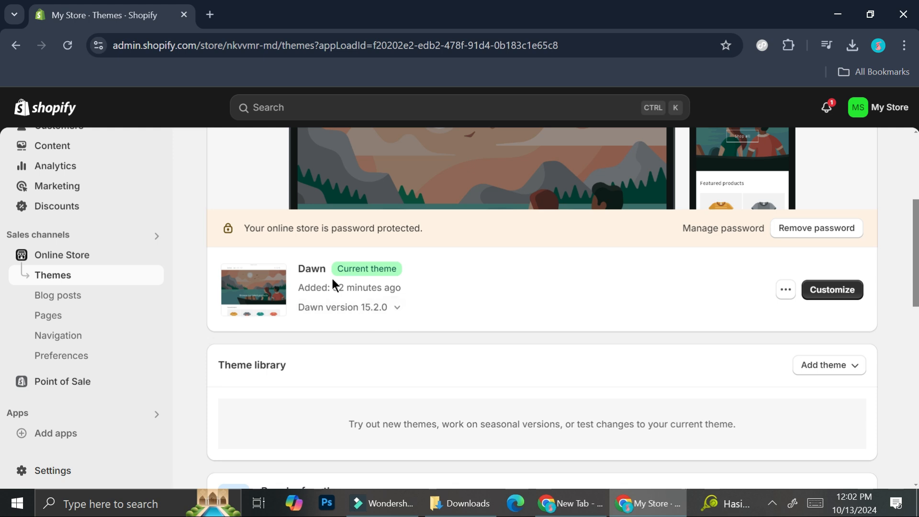
scroll(435, 291, "down", 6)
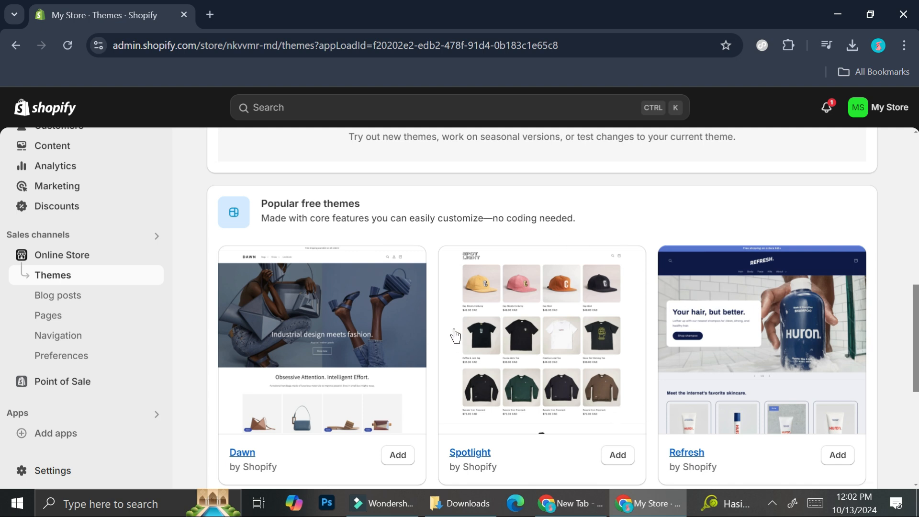
scroll(453, 330, "down", 3)
scroll(457, 320, "up", 3)
scroll(459, 319, "down", 6)
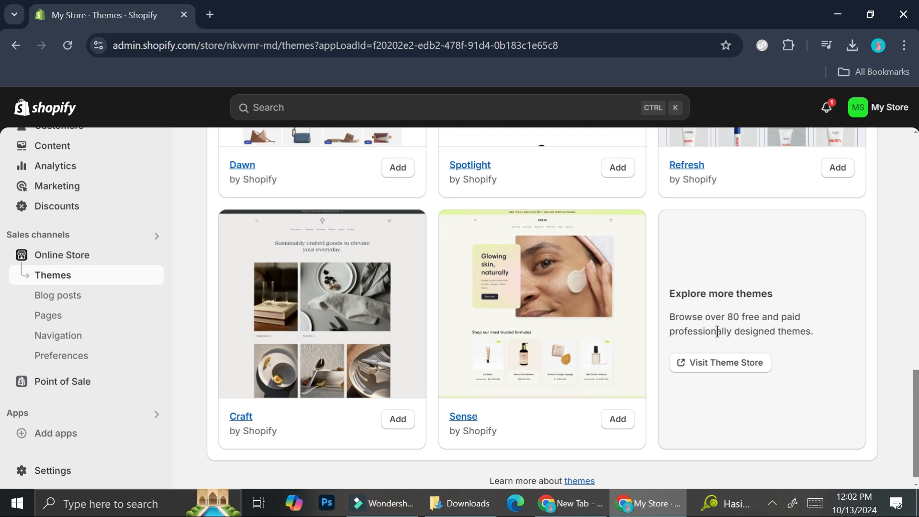
left_click(732, 363)
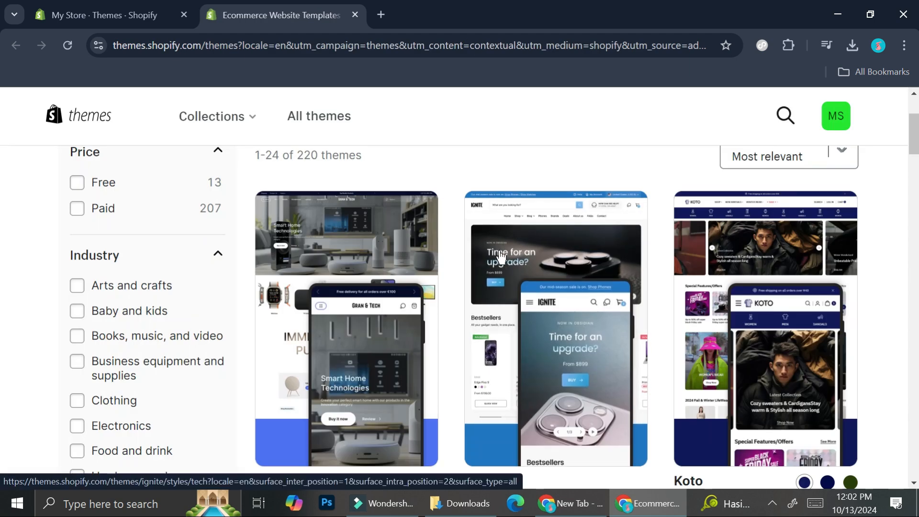
- Filter the full theme list by the Pet supplies industry
scroll(500, 257, "down", 9)
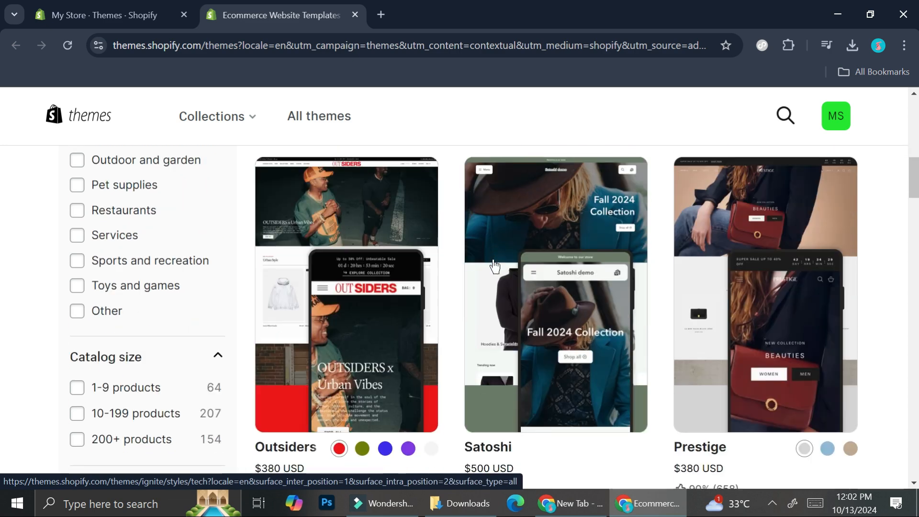
scroll(494, 267, "down", 3)
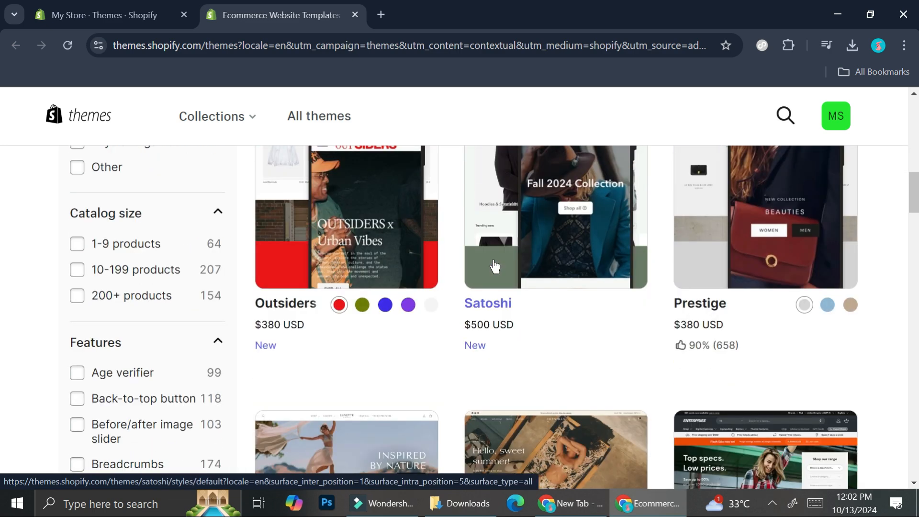
scroll(495, 267, "down", 6)
scroll(490, 266, "up", 12)
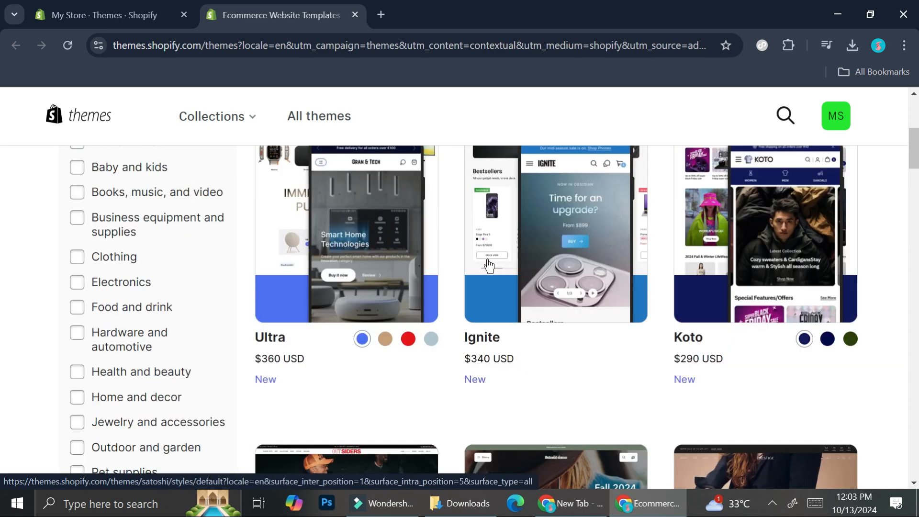
scroll(487, 264, "up", 6)
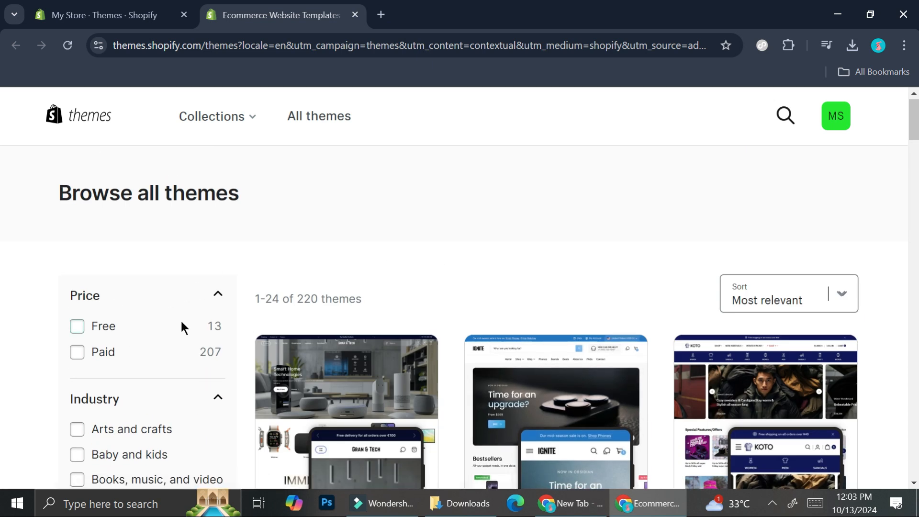
scroll(177, 316, "down", 3)
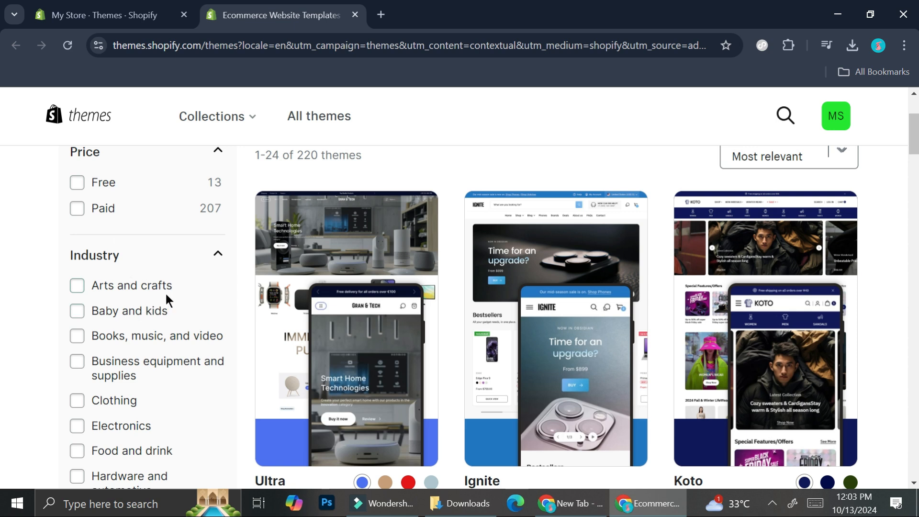
scroll(165, 293, "down", 8)
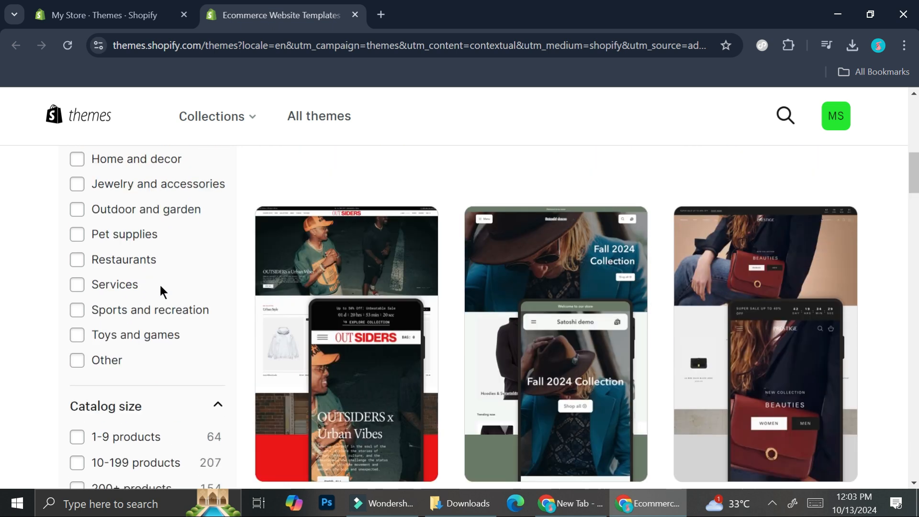
scroll(143, 272, "up", 1)
left_click(76, 258)
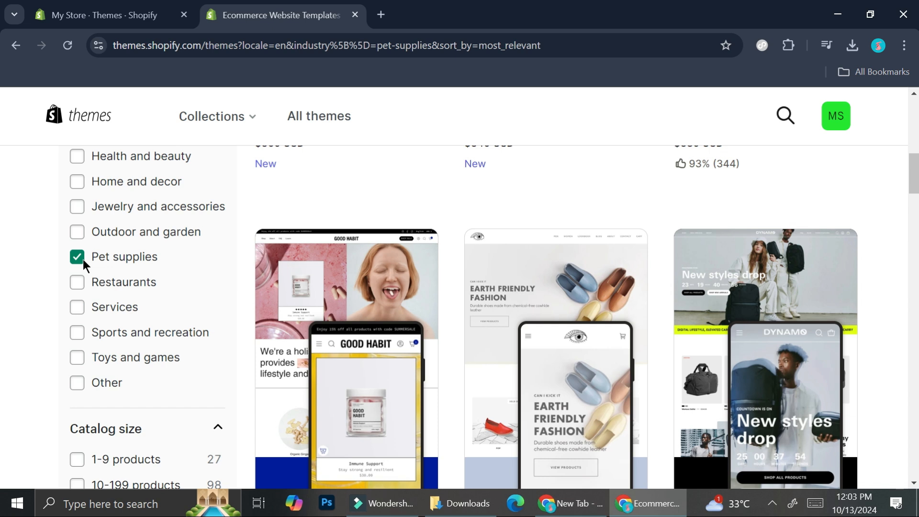
- Examine the pet supplies themes, comparing their designs, prices and ratings
scroll(456, 262, "up", 10)
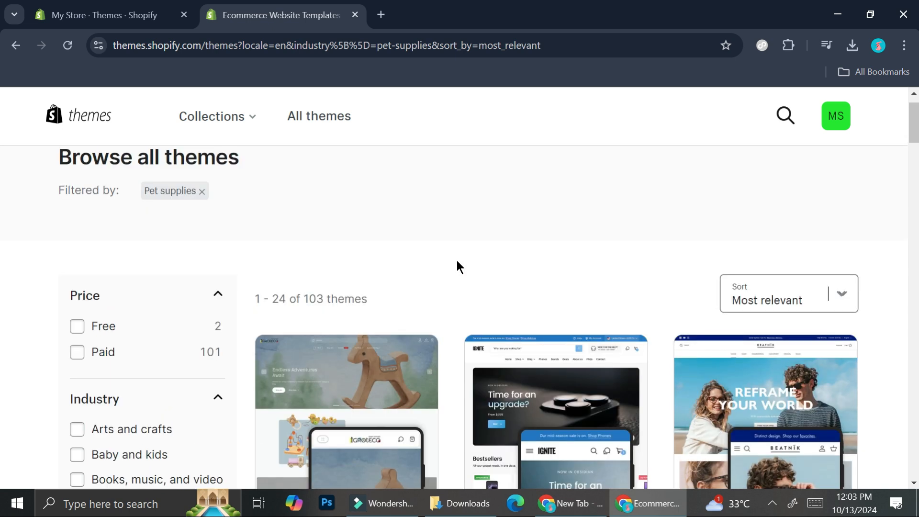
scroll(457, 264, "down", 2)
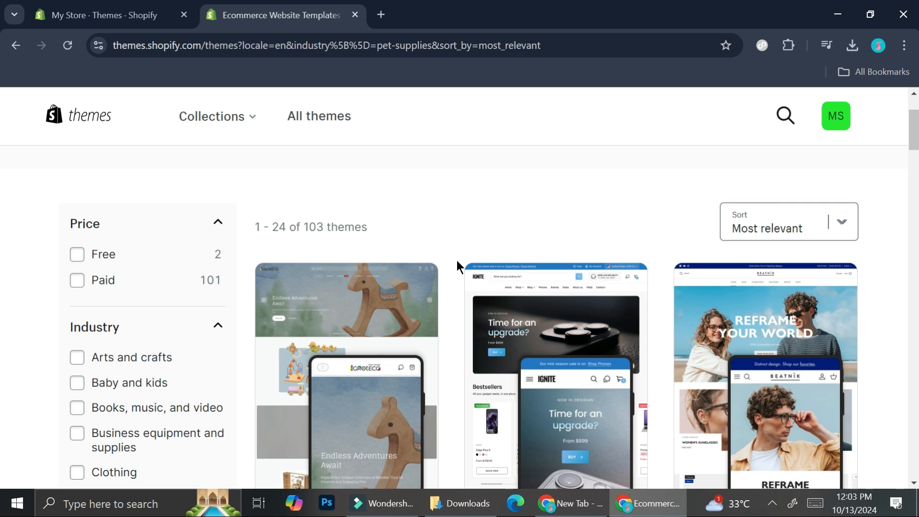
scroll(457, 265, "down", 12)
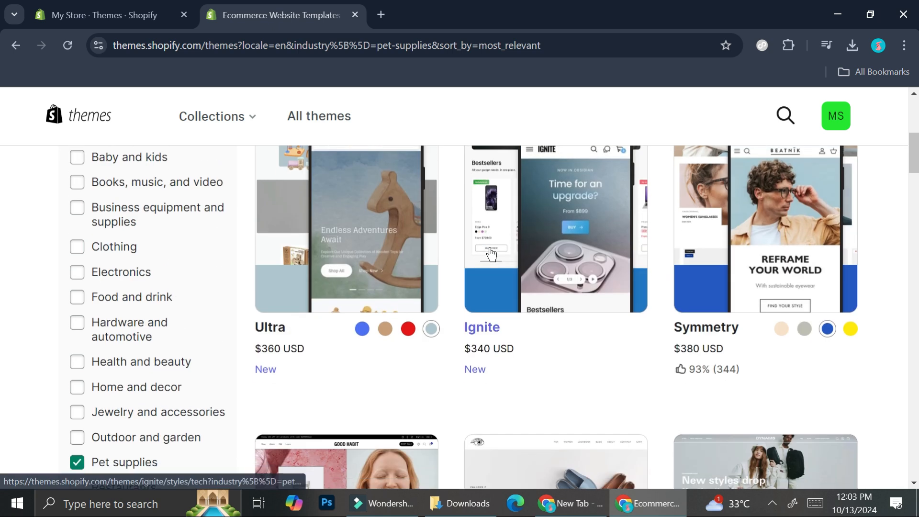
scroll(491, 254, "down", 5)
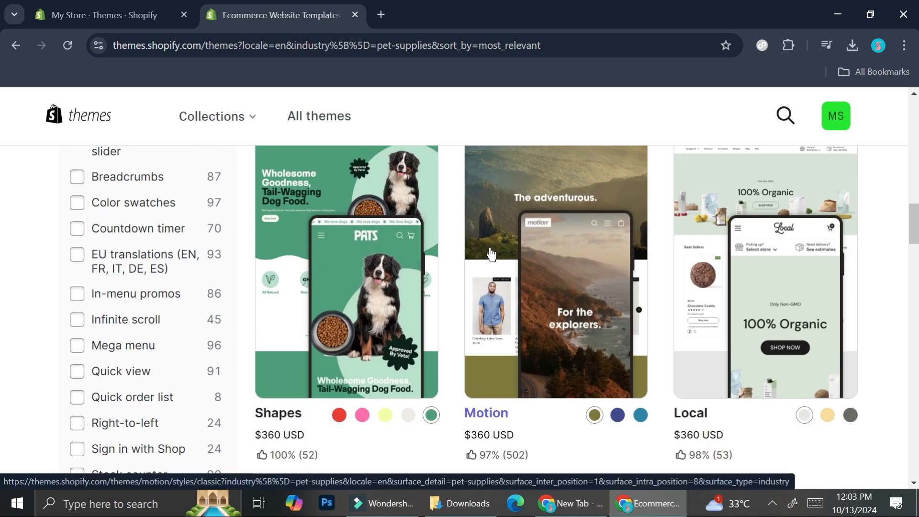
scroll(492, 254, "up", 15)
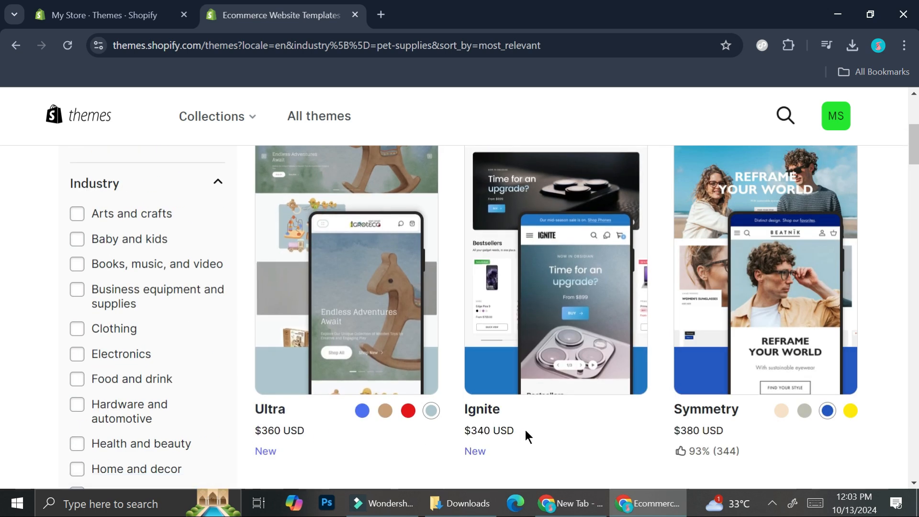
scroll(526, 429, "down", 10)
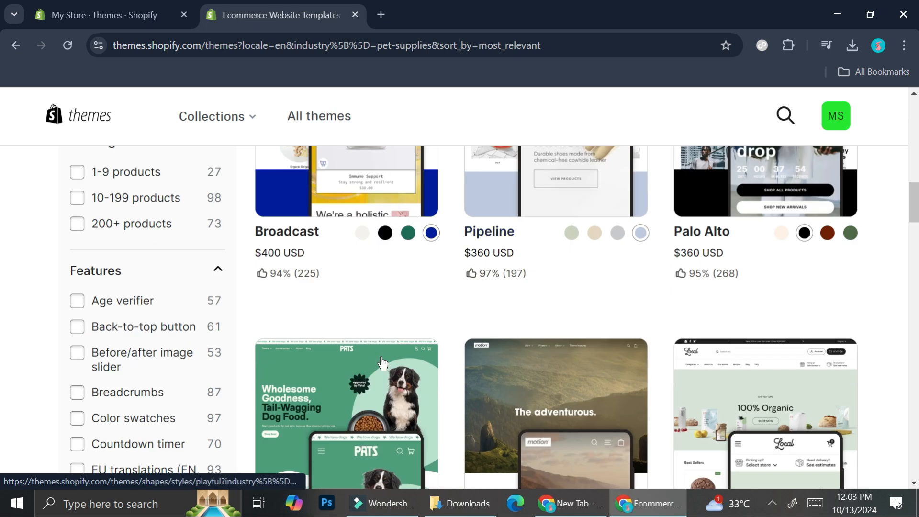
scroll(544, 306, "down", 4)
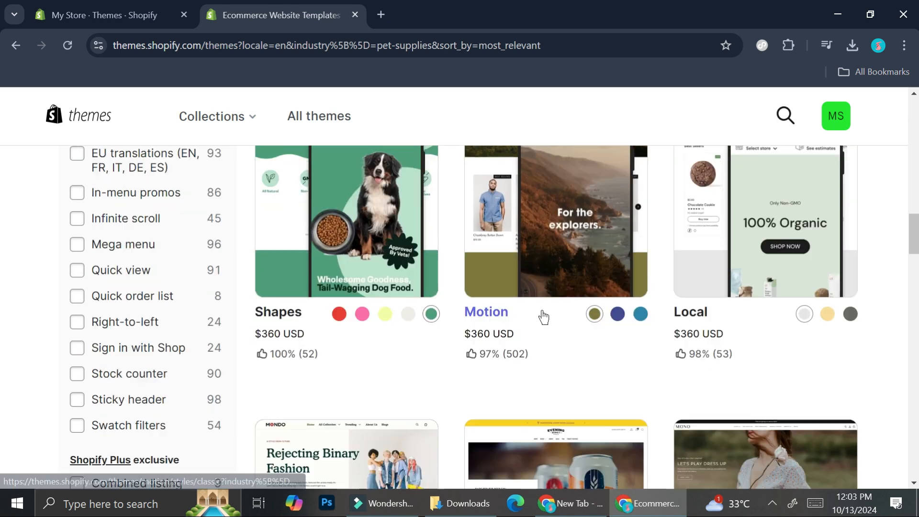
scroll(544, 316, "down", 5)
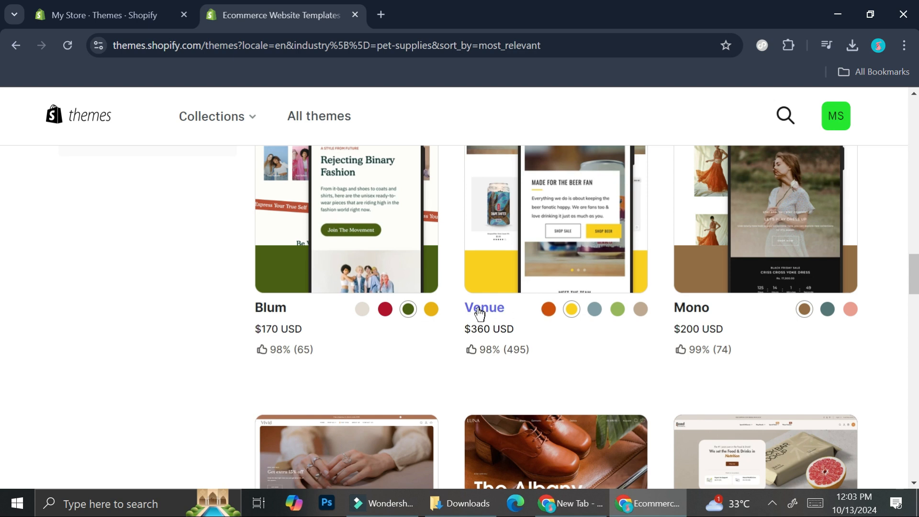
scroll(544, 316, "down", 9)
- Remove the Pet supplies filter and limit the theme list to Free themes
scroll(301, 259, "up", 15)
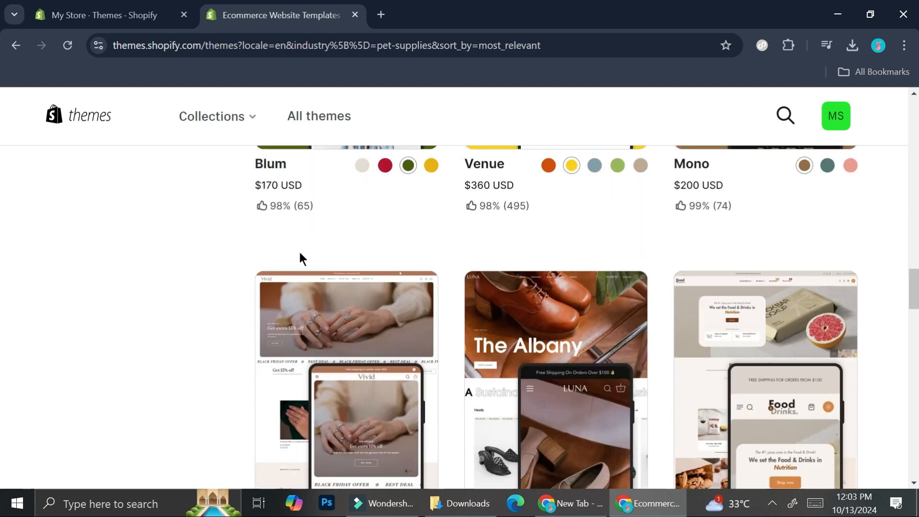
scroll(300, 259, "up", 4)
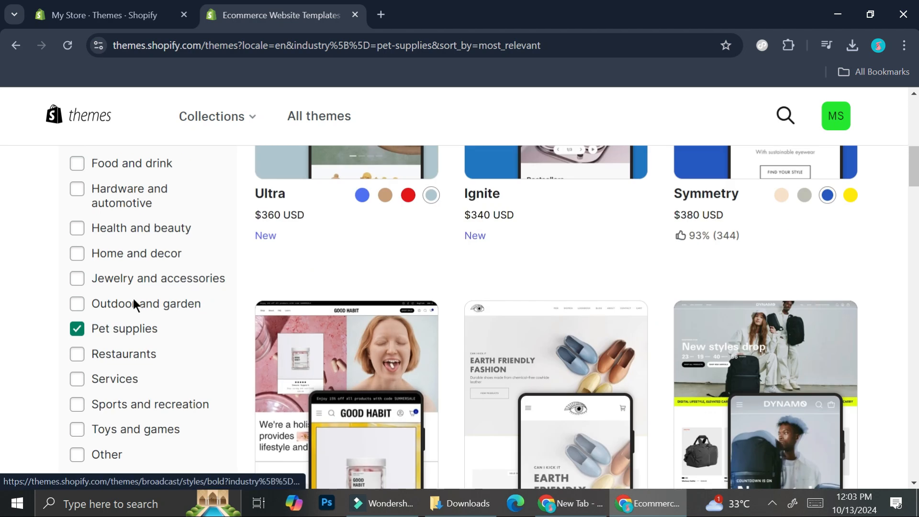
left_click(76, 328)
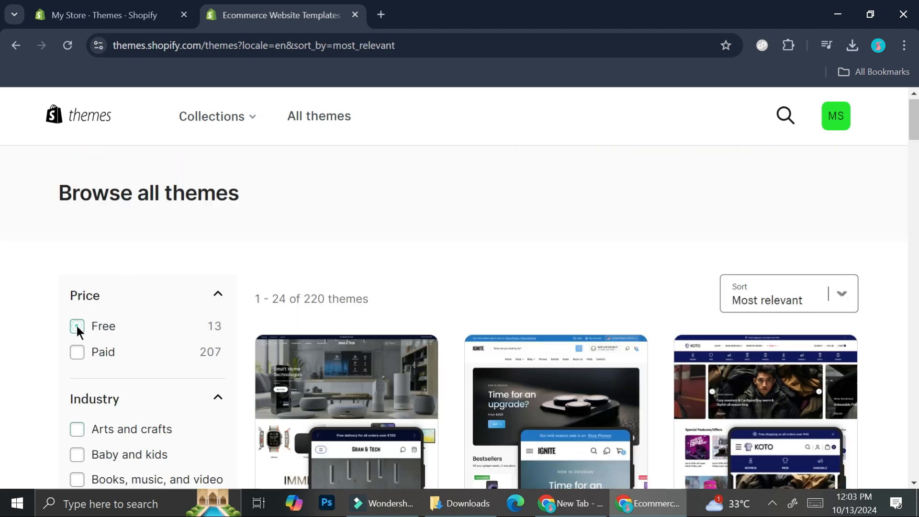
left_click(77, 325)
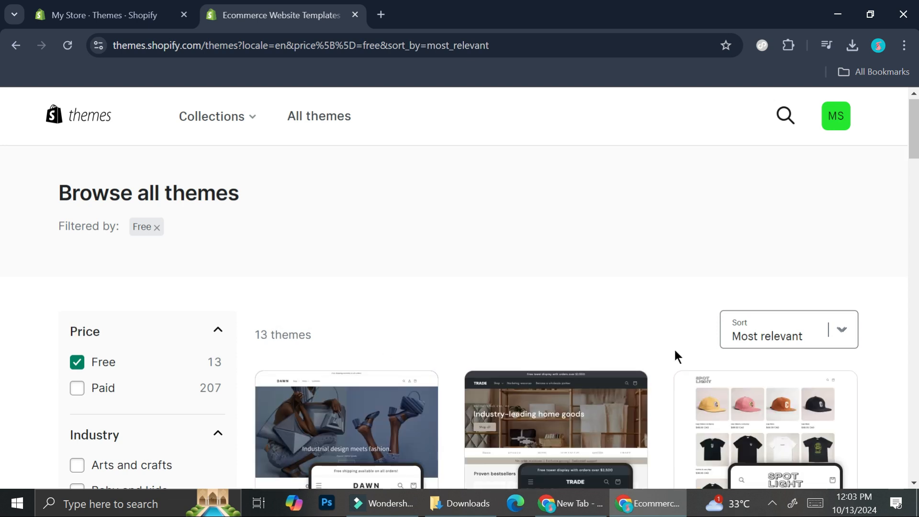
- Look through the free themes down to the end of the list, comparing their designs and ratings
scroll(673, 348, "down", 4)
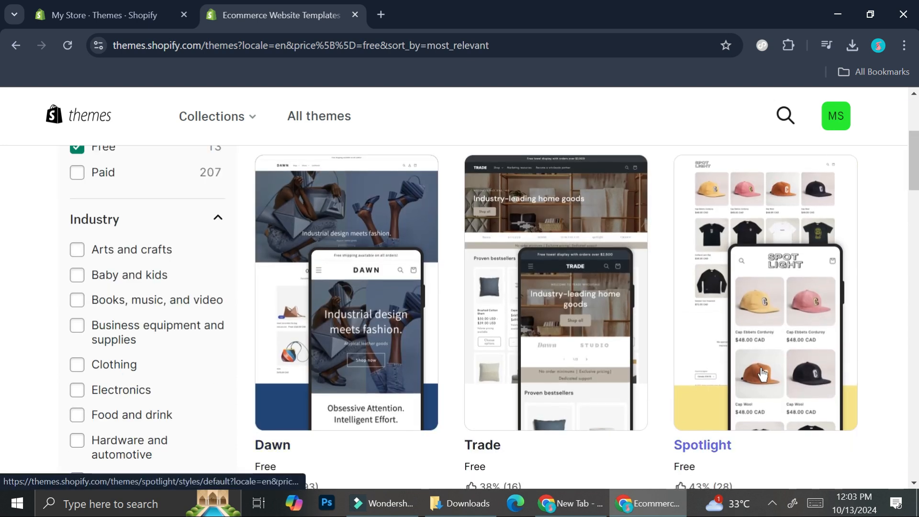
scroll(759, 372, "down", 5)
scroll(749, 368, "down", 5)
scroll(745, 366, "down", 5)
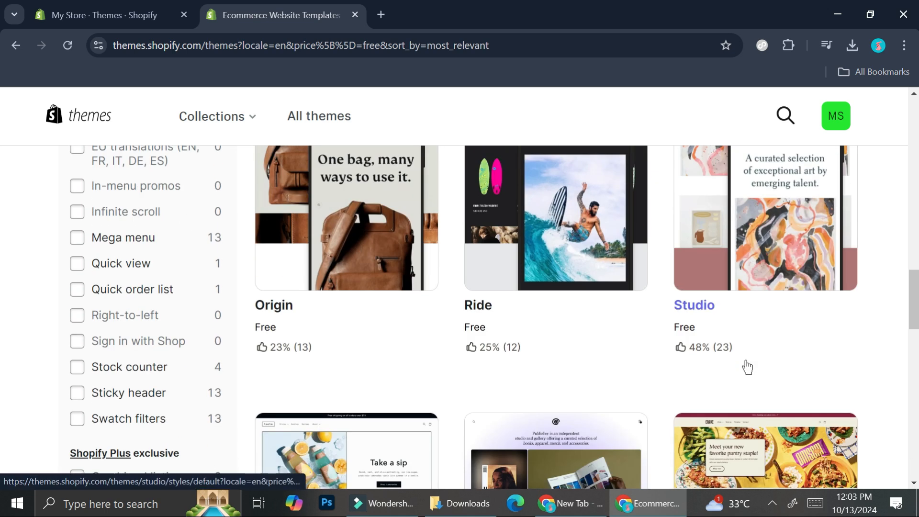
scroll(745, 360, "down", 4)
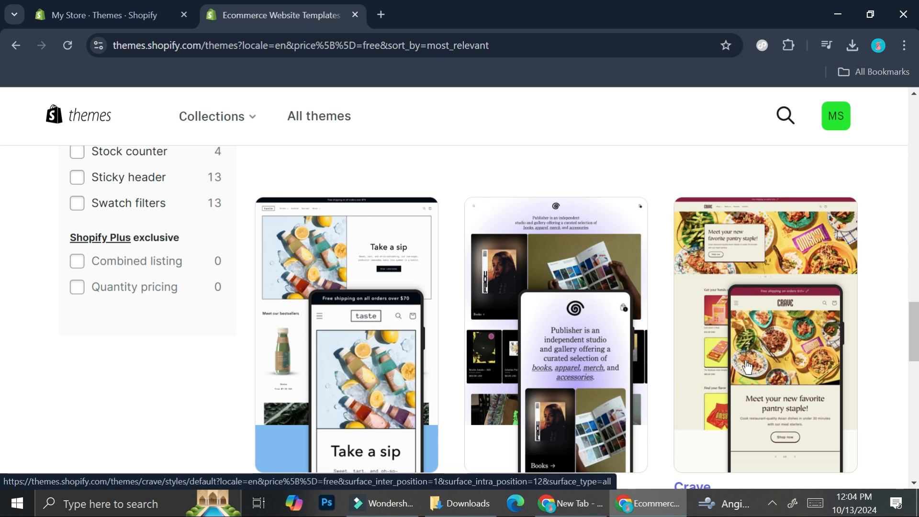
scroll(622, 344, "down", 4)
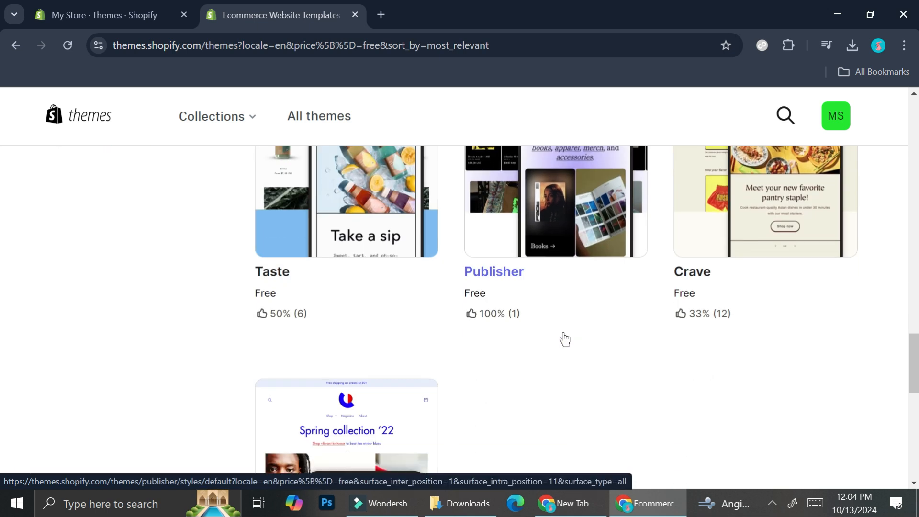
scroll(569, 325, "down", 4)
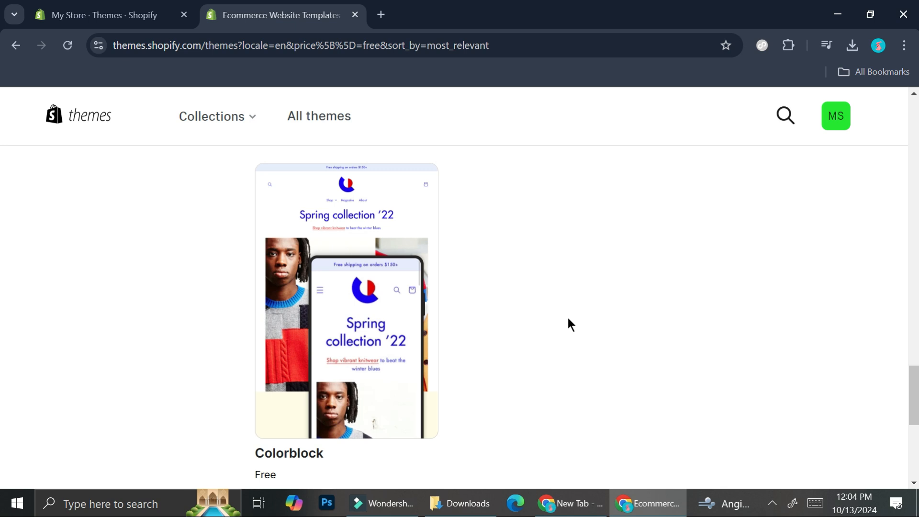
scroll(569, 321, "up", 10)
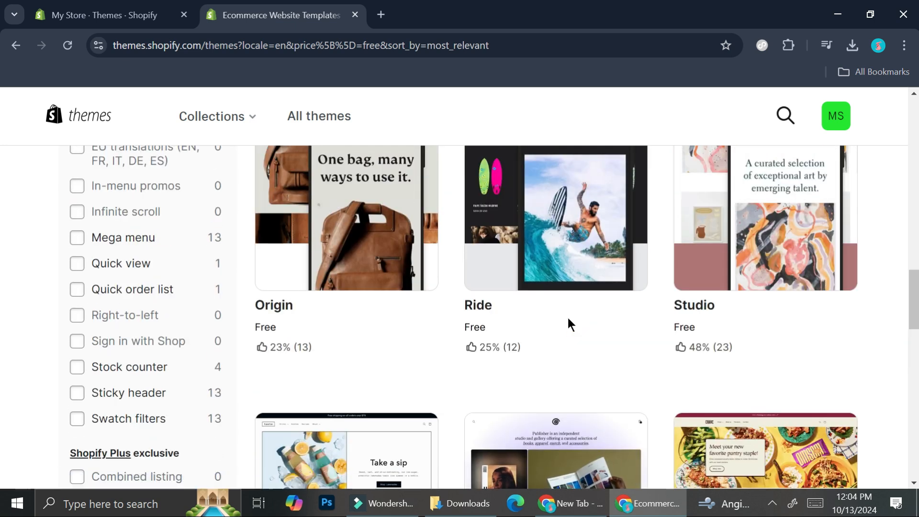
scroll(568, 323, "up", 10)
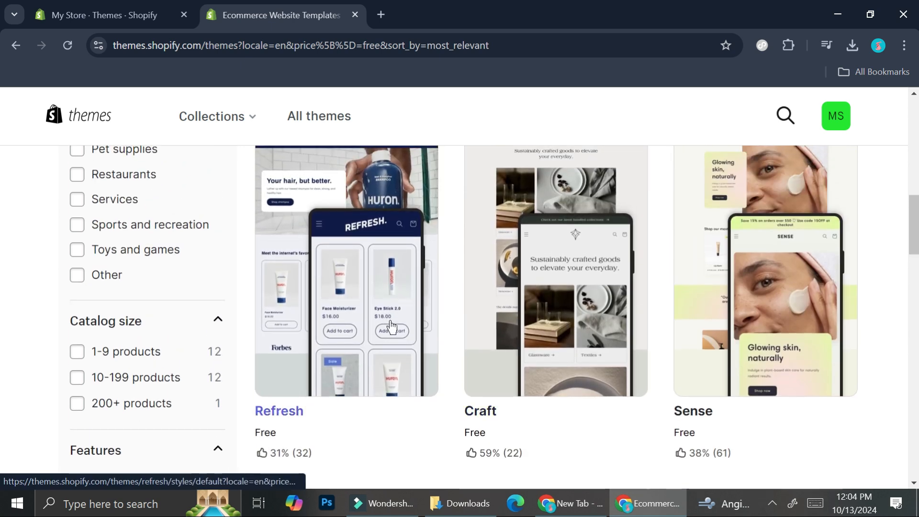
scroll(691, 330, "down", 9)
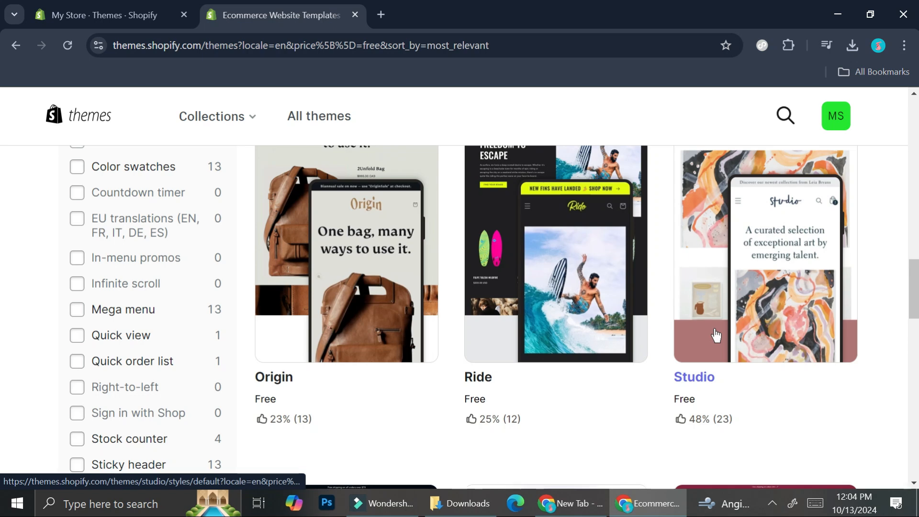
scroll(715, 334, "down", 5)
scroll(712, 289, "down", 3)
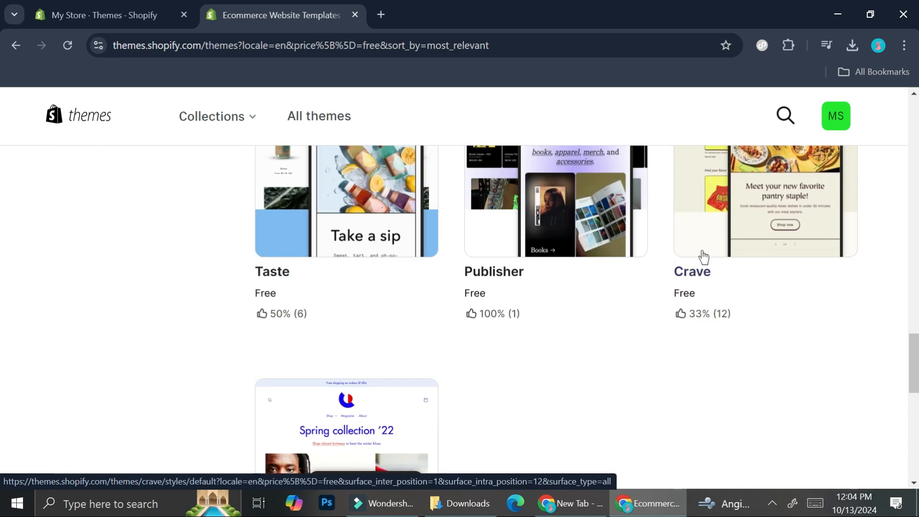
- Open the details page of the free Refresh theme from the filtered theme list
scroll(718, 287, "up", 3)
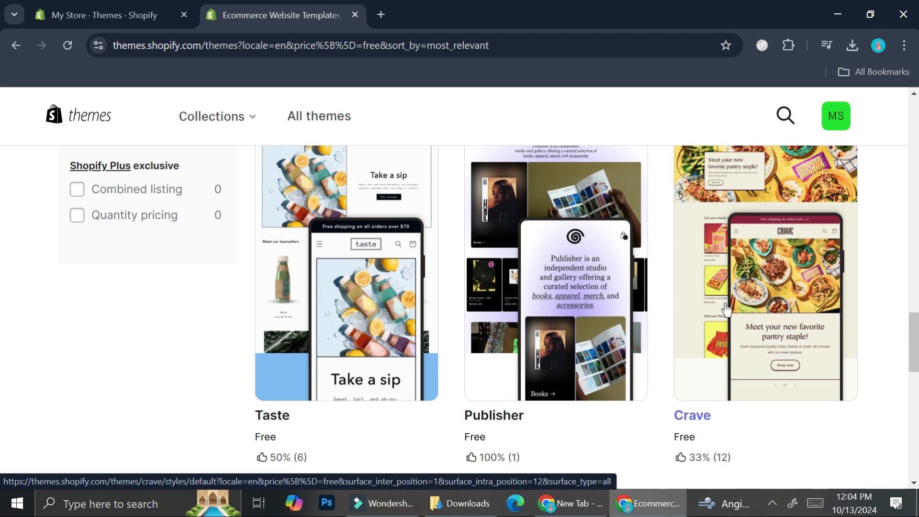
scroll(734, 294, "up", 1)
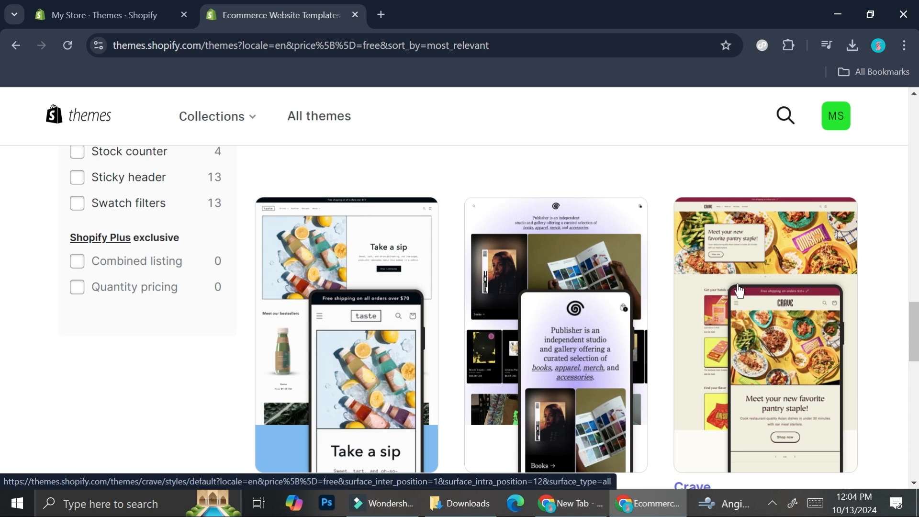
scroll(739, 289, "up", 10)
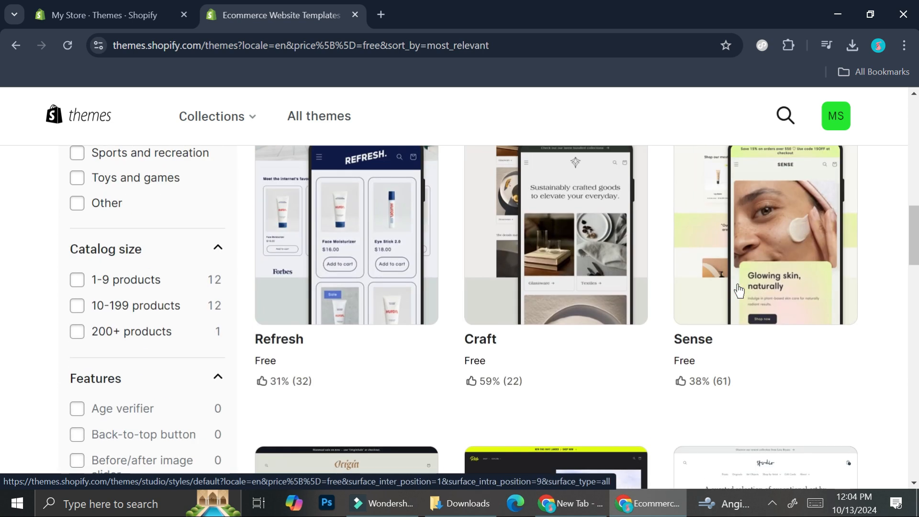
scroll(393, 299, "up", 1)
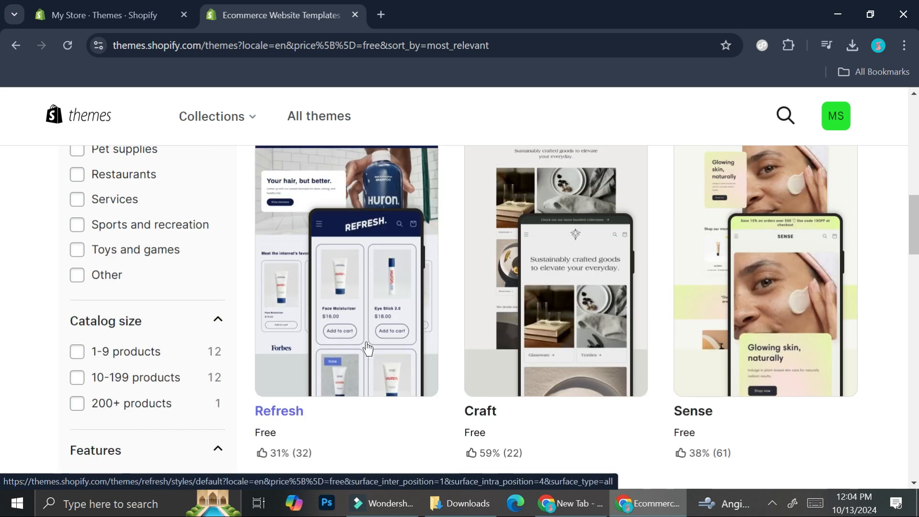
left_click(288, 409)
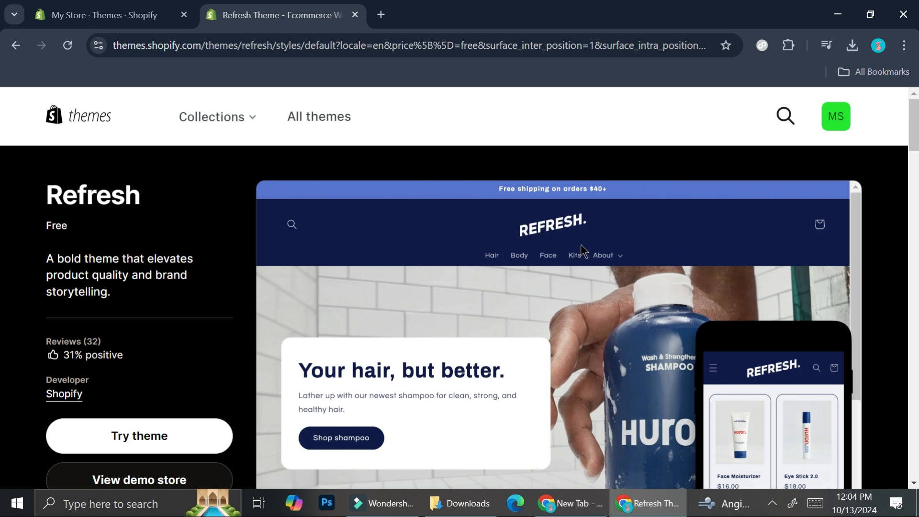
- Look over the Refresh theme's preview and add the theme to the store as a trial
scroll(581, 244, "down", 5)
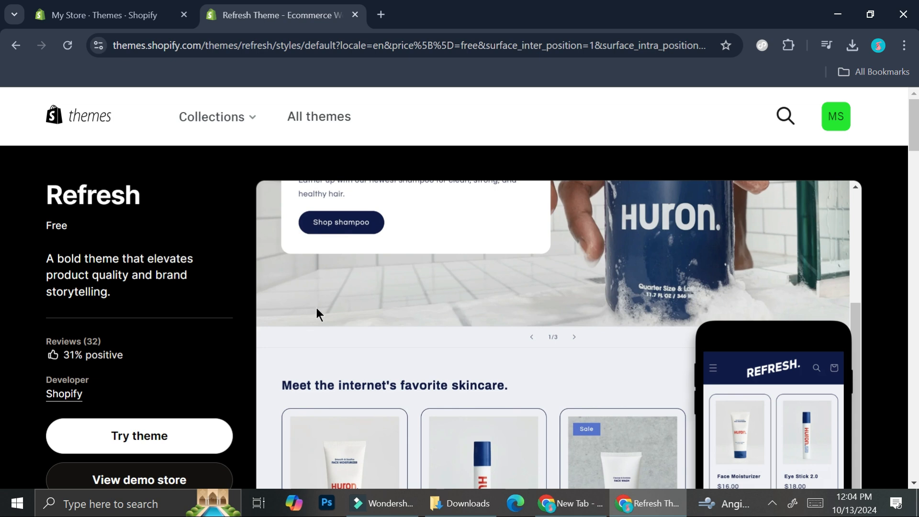
scroll(153, 344, "down", 5)
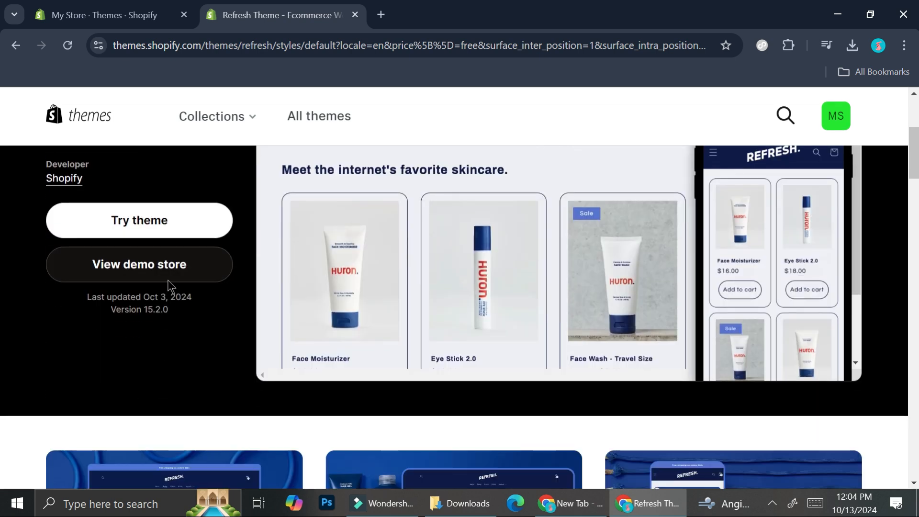
left_click(173, 219)
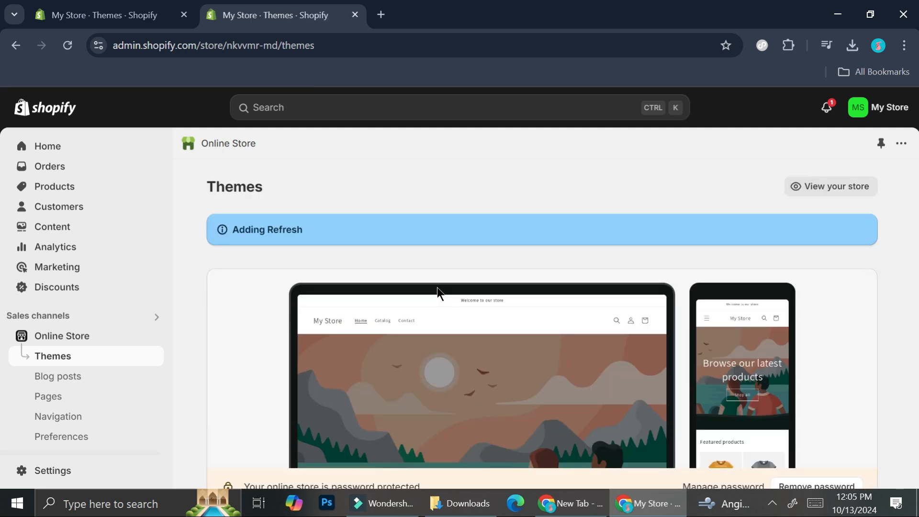
- Open the newly added Refresh theme from the theme library for customization
scroll(436, 287, "down", 4)
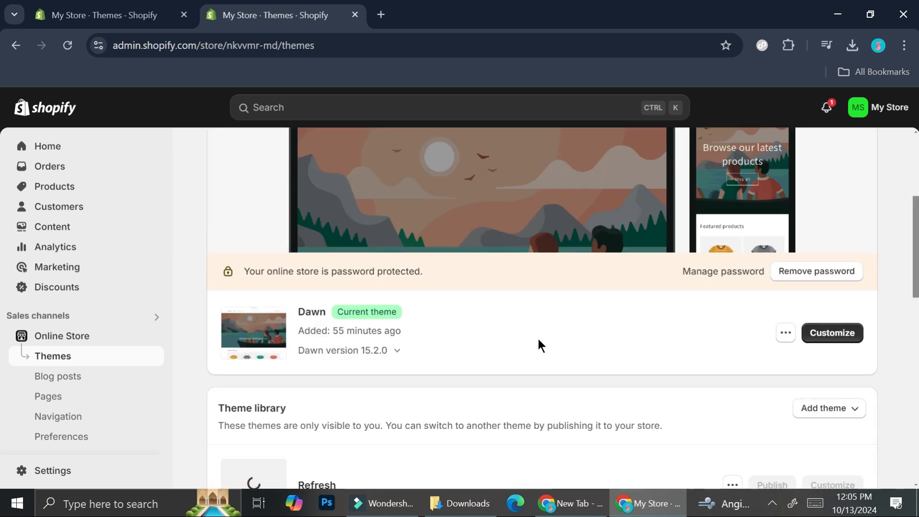
scroll(526, 340, "down", 3)
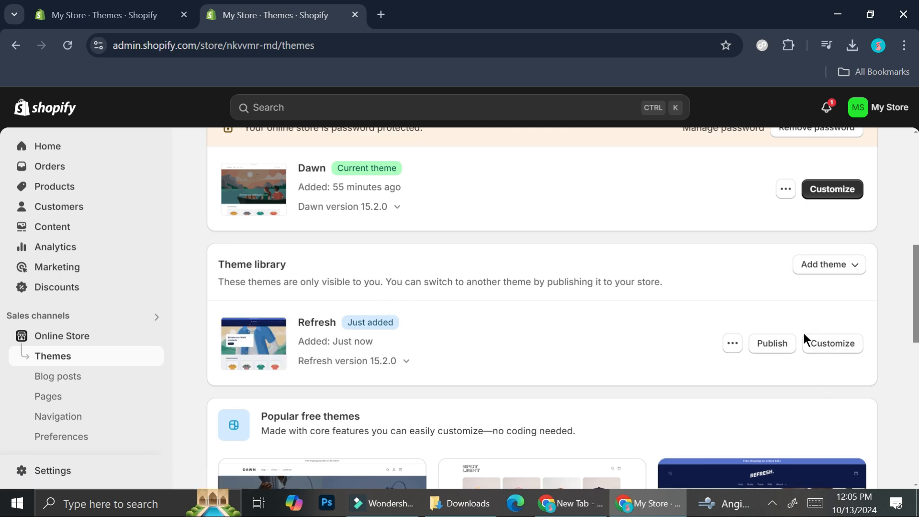
left_click(825, 346)
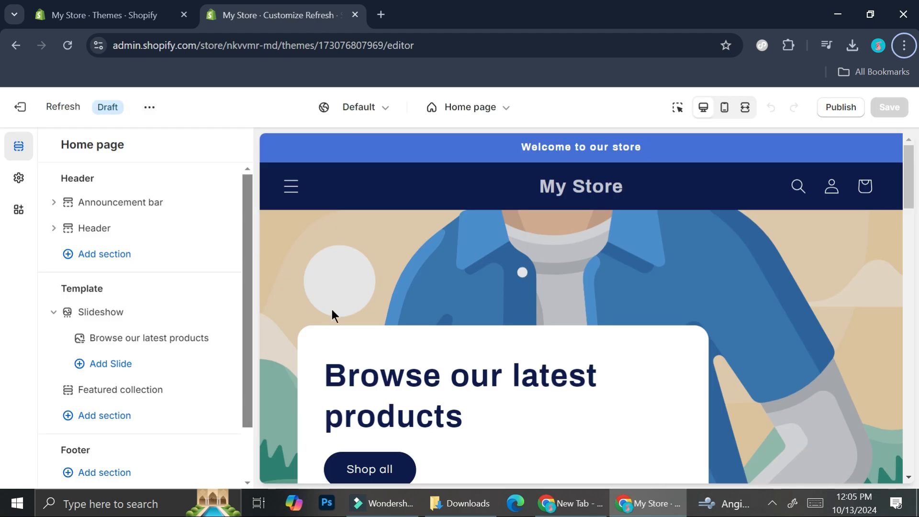
- Review the home page preview and delete the Announcement bar section from the header
scroll(578, 309, "down", 4)
scroll(578, 309, "up", 4)
scroll(517, 273, "down", 3)
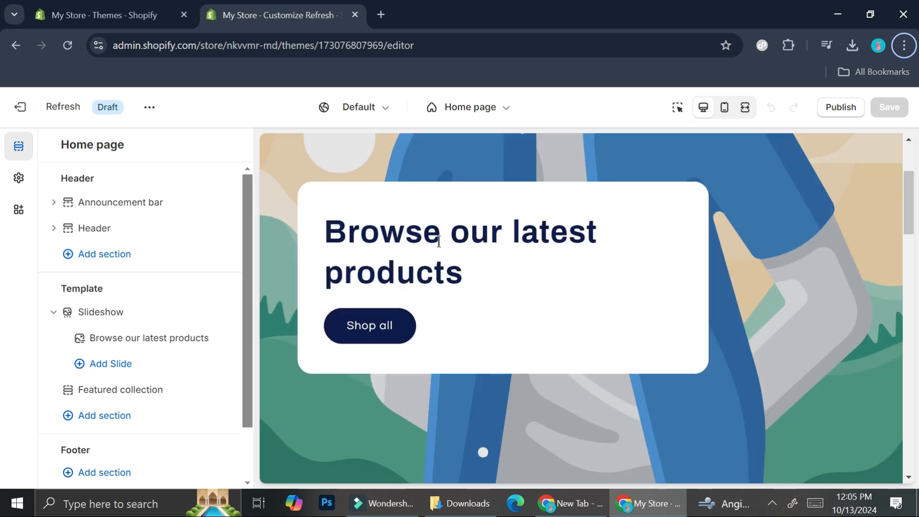
scroll(439, 241, "down", 7)
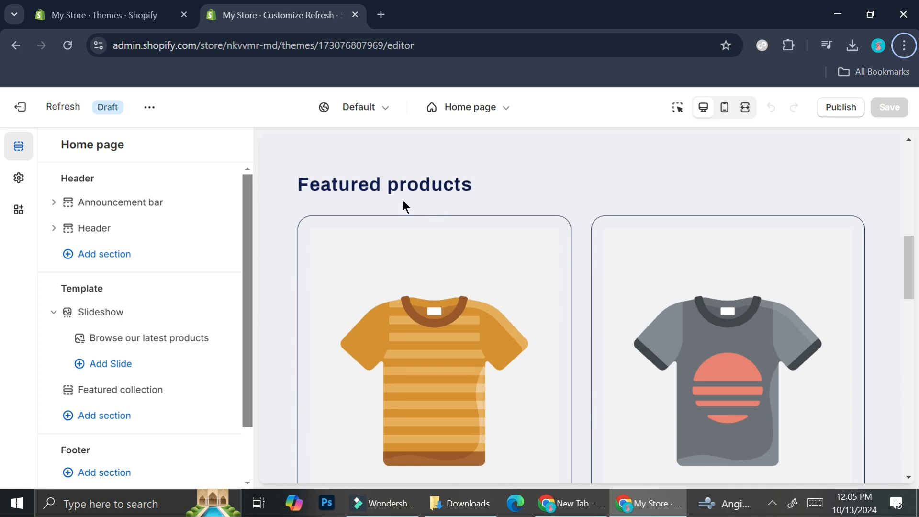
scroll(525, 268, "down", 15)
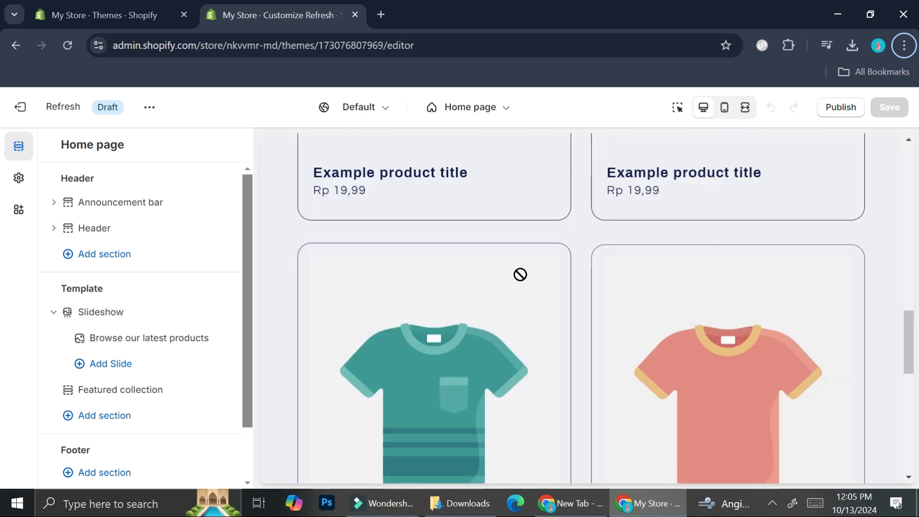
scroll(520, 274, "down", 2)
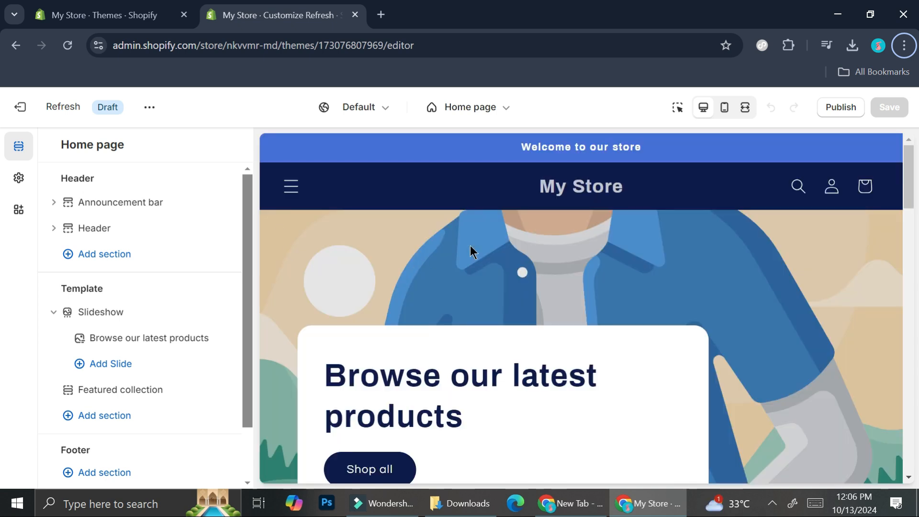
mouse_move(65, 207)
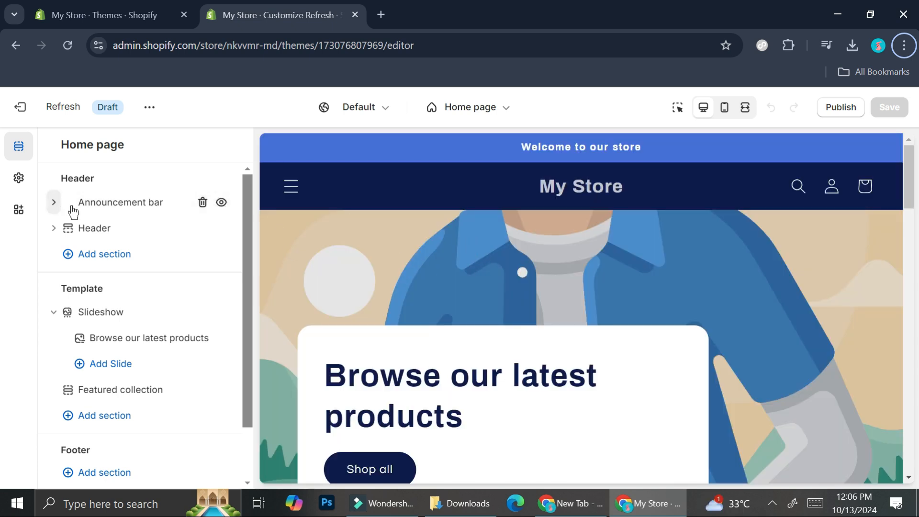
left_click(203, 203)
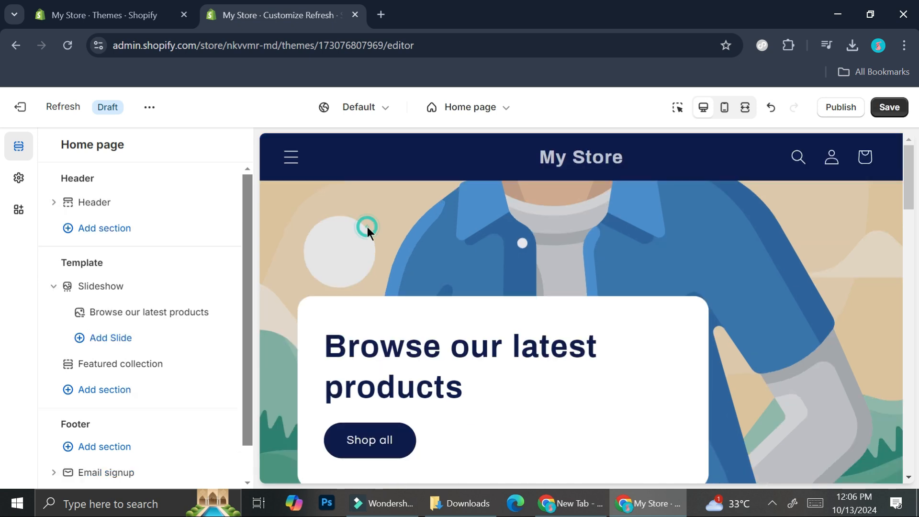
- Add an Image banner section to the home page template and move it above the Slideshow section
mouse_move(113, 318)
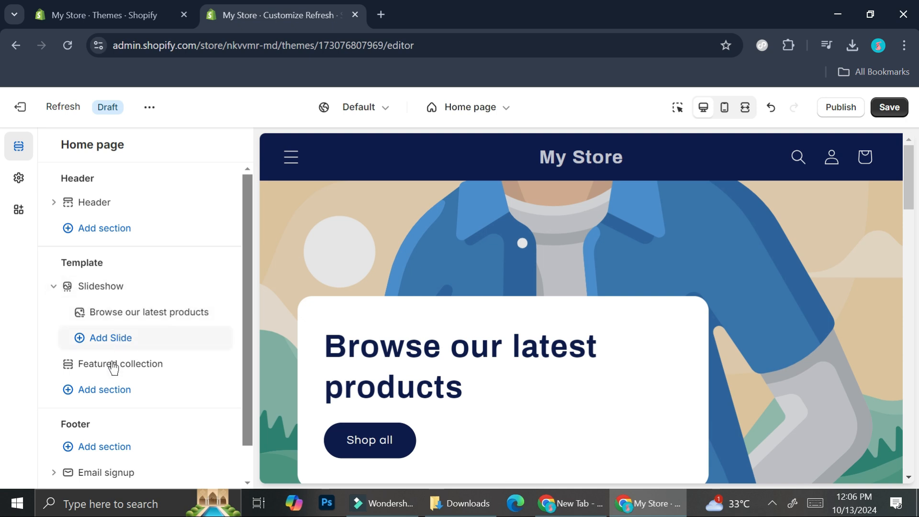
left_click(96, 392)
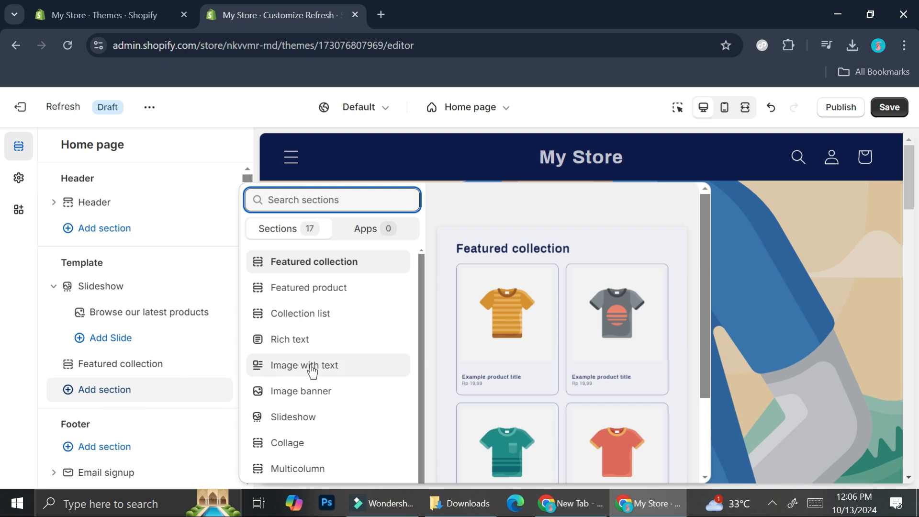
left_click(338, 402)
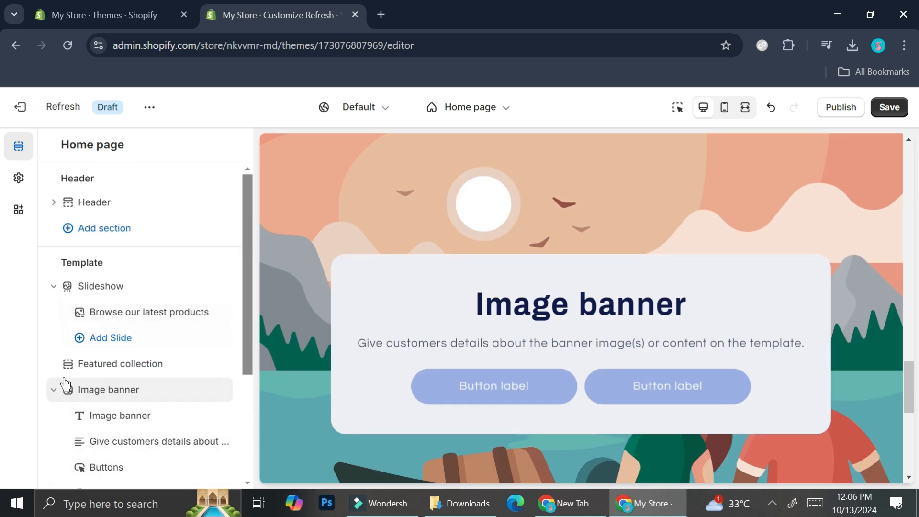
left_click_drag(99, 385, 150, 297)
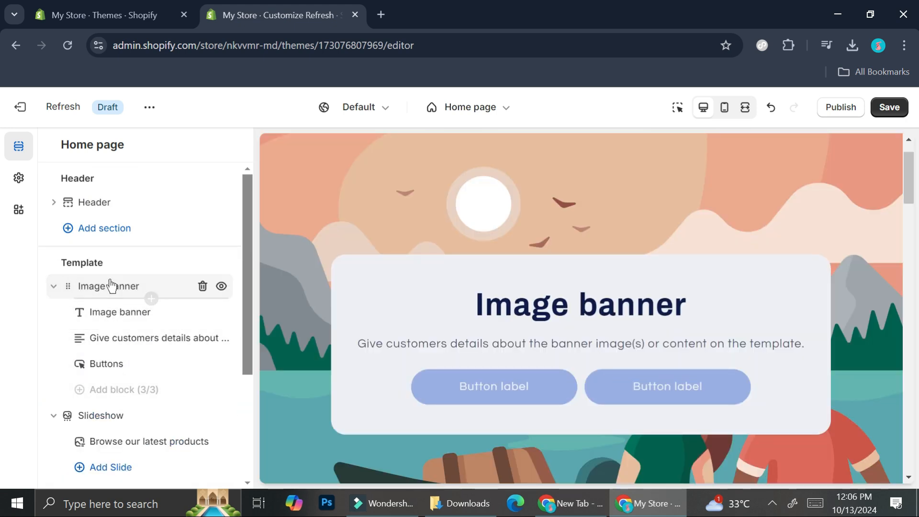
- Delete the heading, text and buttons blocks from the Image banner section
left_click(201, 312)
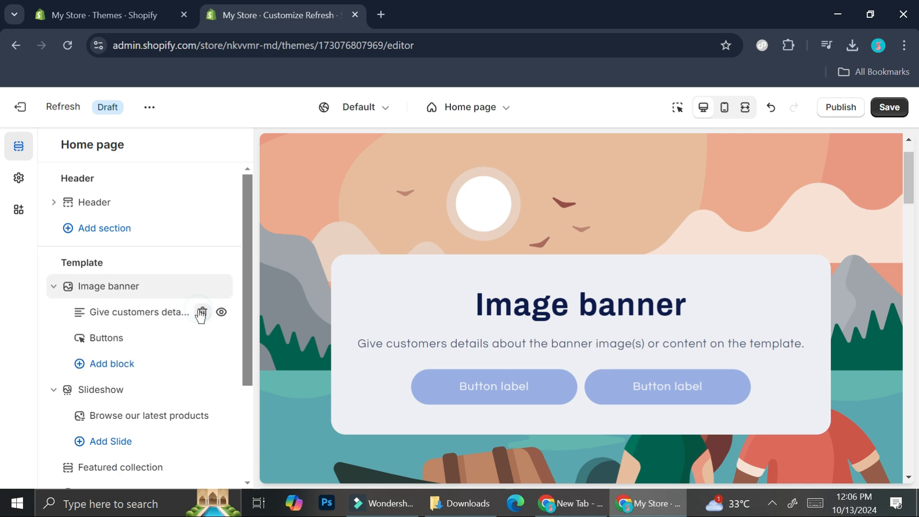
left_click(200, 312)
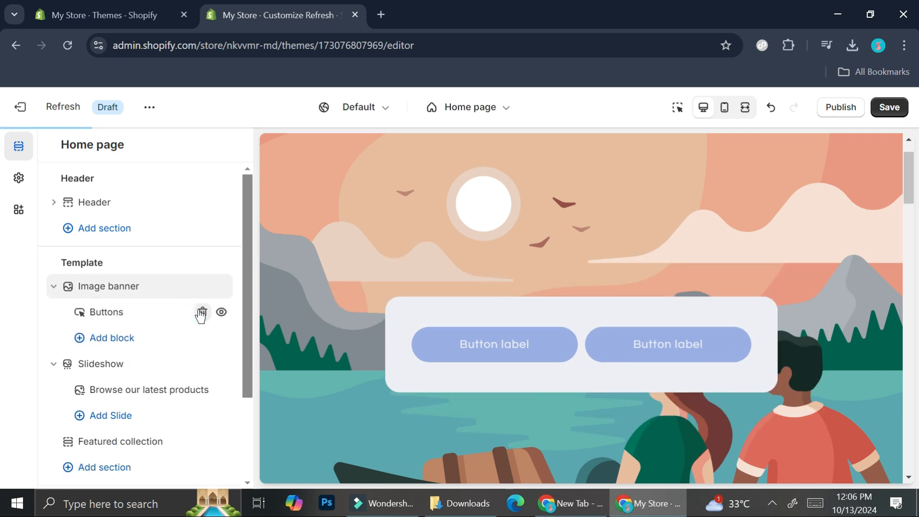
left_click(200, 312)
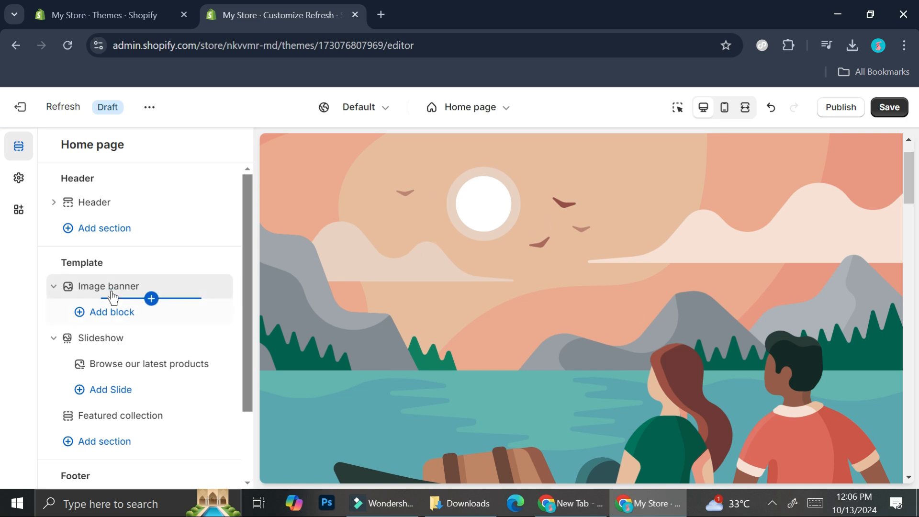
- Upload the images from 6(2) through Testimonials in the Downloads folder while choosing the Image banner's first image
left_click(111, 292)
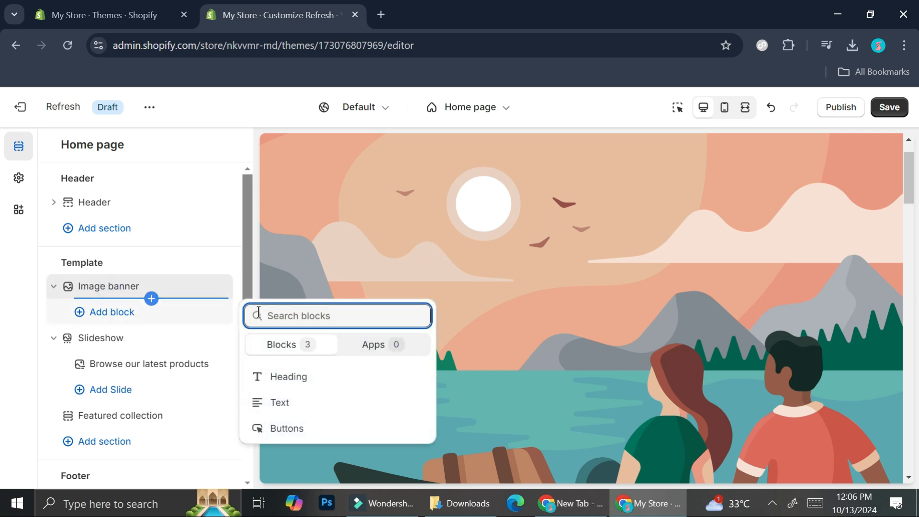
left_click(162, 223)
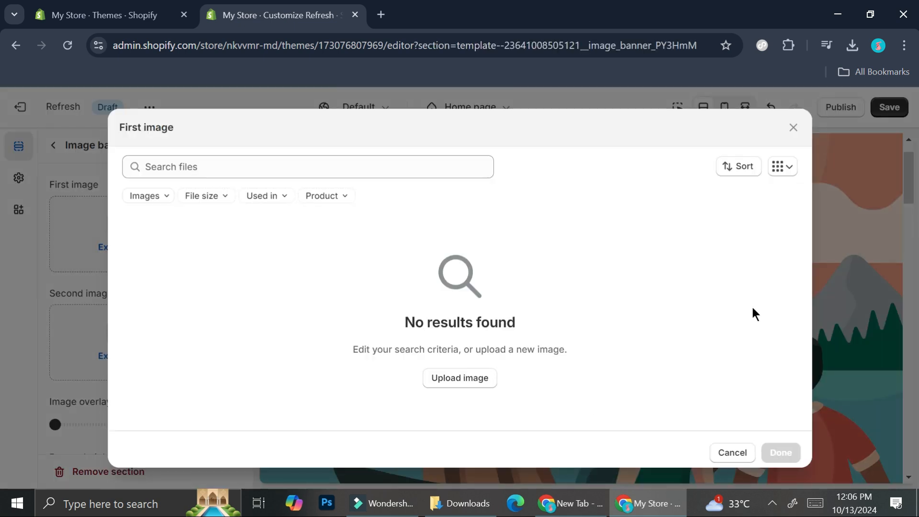
left_click(449, 515)
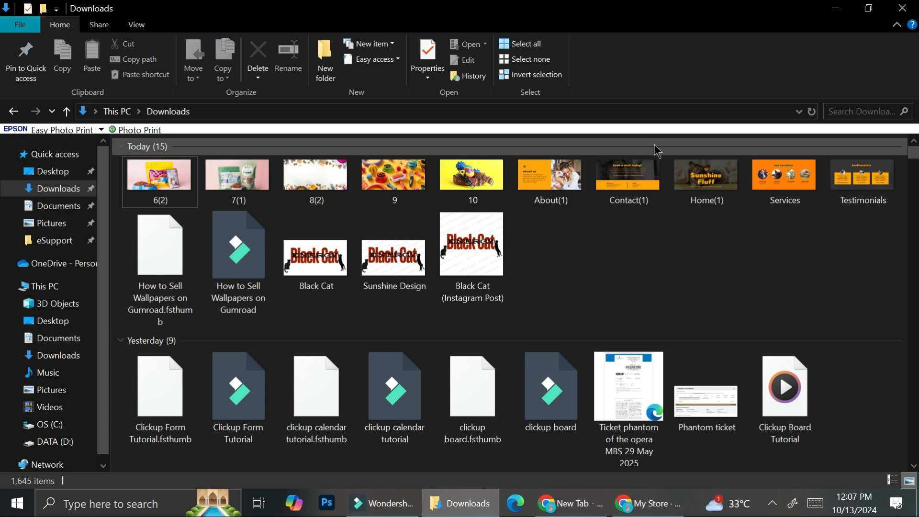
left_click(866, 183)
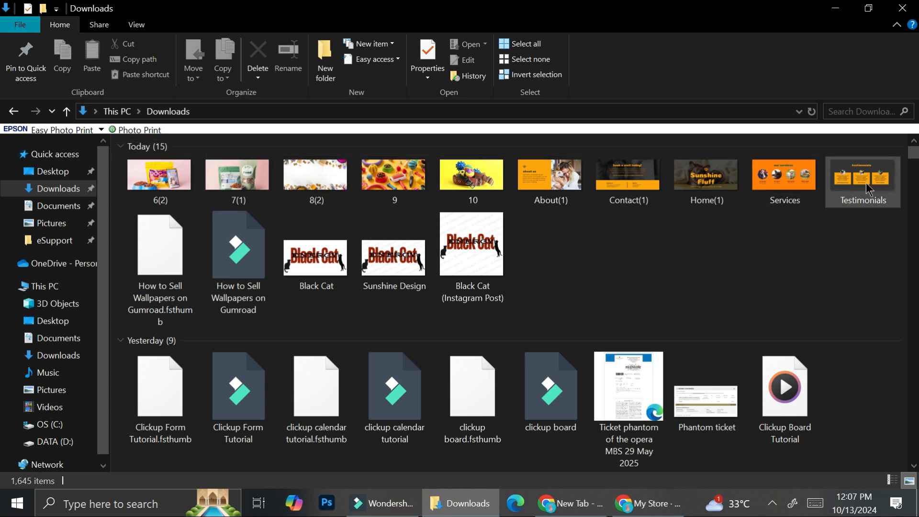
left_click(162, 185)
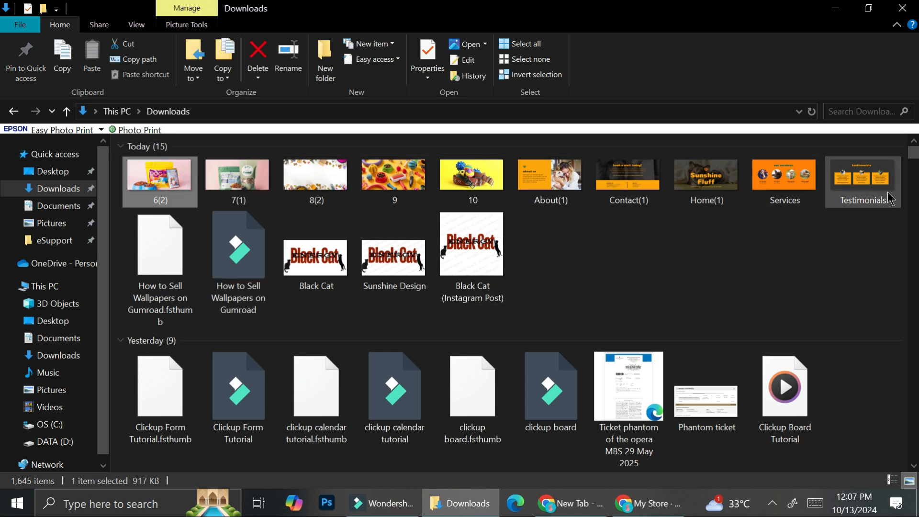
left_click(862, 182, "shift")
left_click_drag(184, 194, 345, 297)
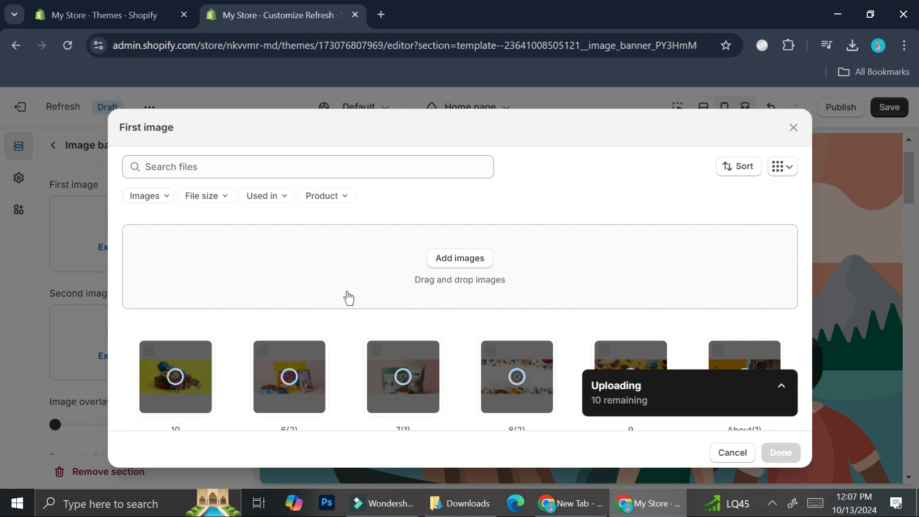
- Set the uploaded Home_1 picture with the Sunshine Fluff title as the Image banner's first image
scroll(577, 330, "down", 2)
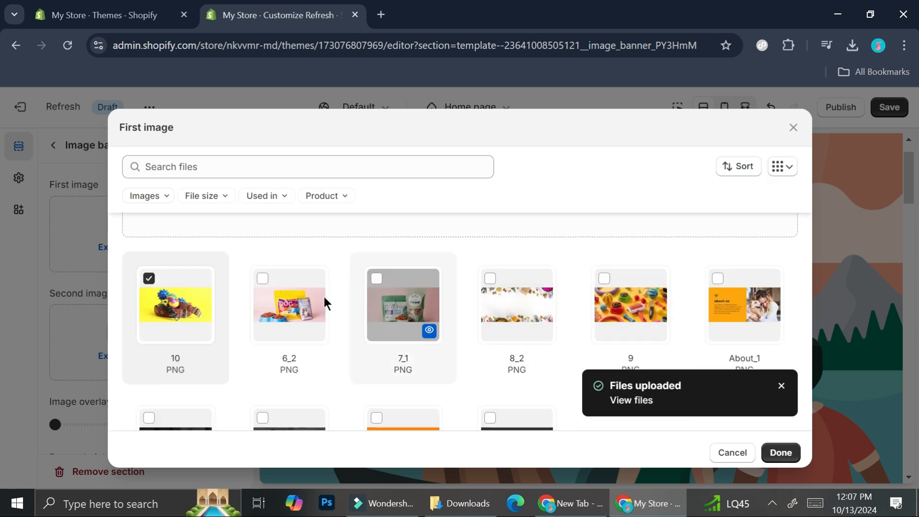
scroll(613, 325, "down", 2)
scroll(611, 320, "up", 2)
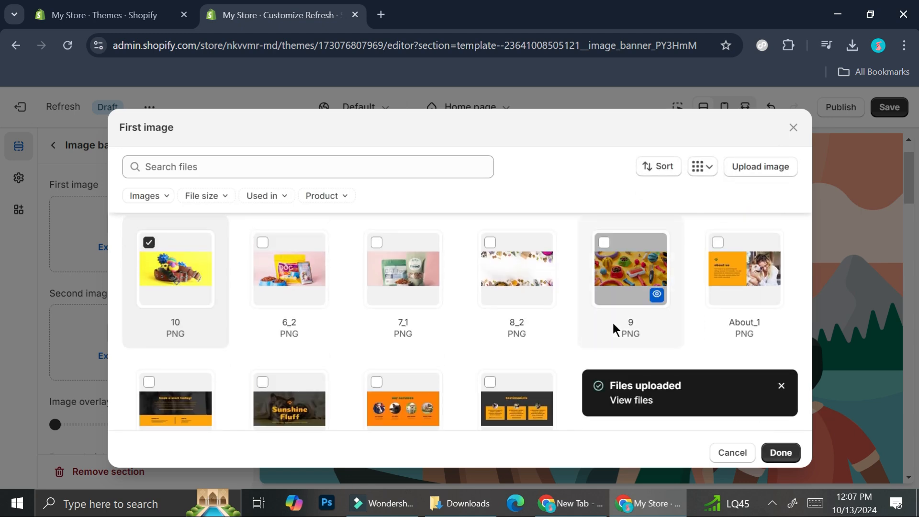
left_click(262, 381)
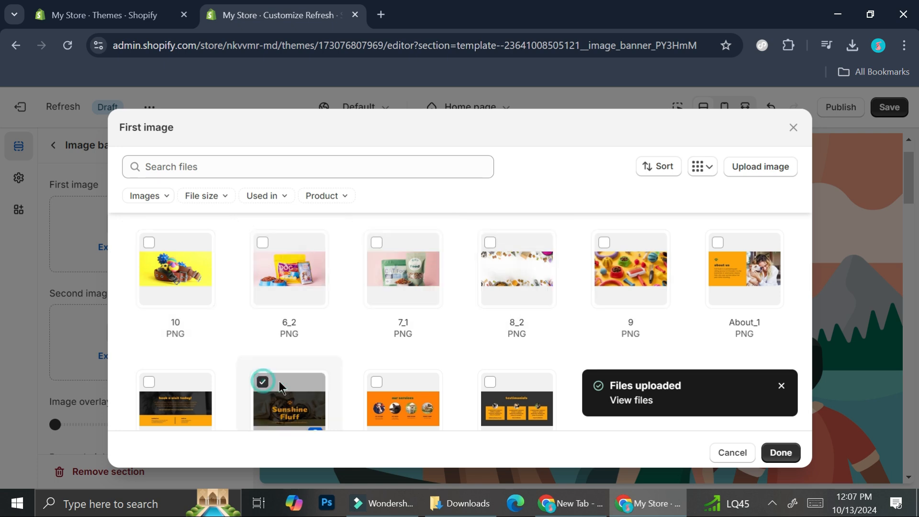
left_click(780, 453)
- Set the Image banner section's banner height to Small
scroll(564, 322, "down", 4)
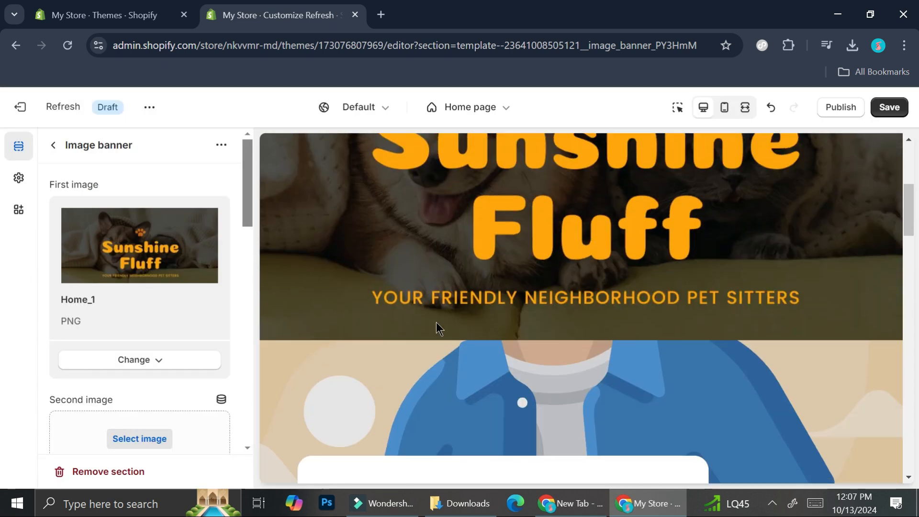
scroll(161, 340, "down", 5)
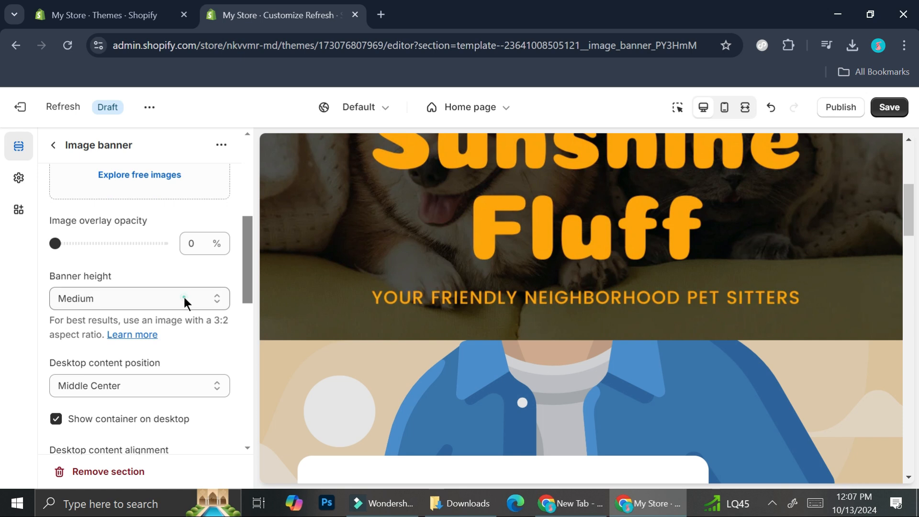
left_click(183, 298)
left_click(147, 336)
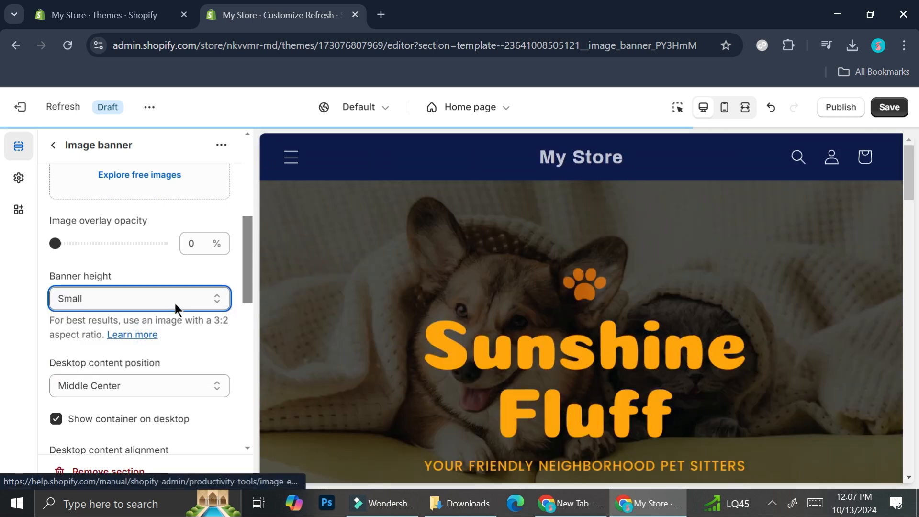
- Examine how the Small Image banner looks on the home page and look through its remaining settings
scroll(194, 302, "up", 3)
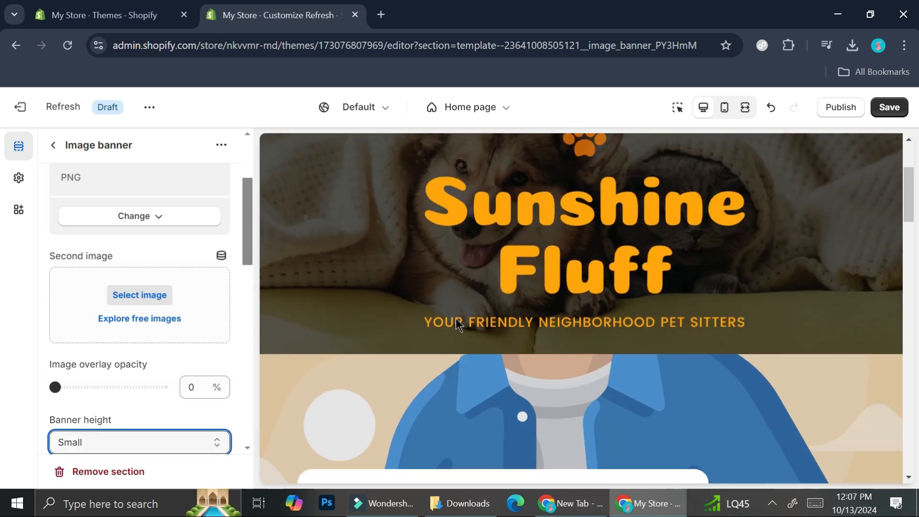
scroll(152, 370, "down", 10)
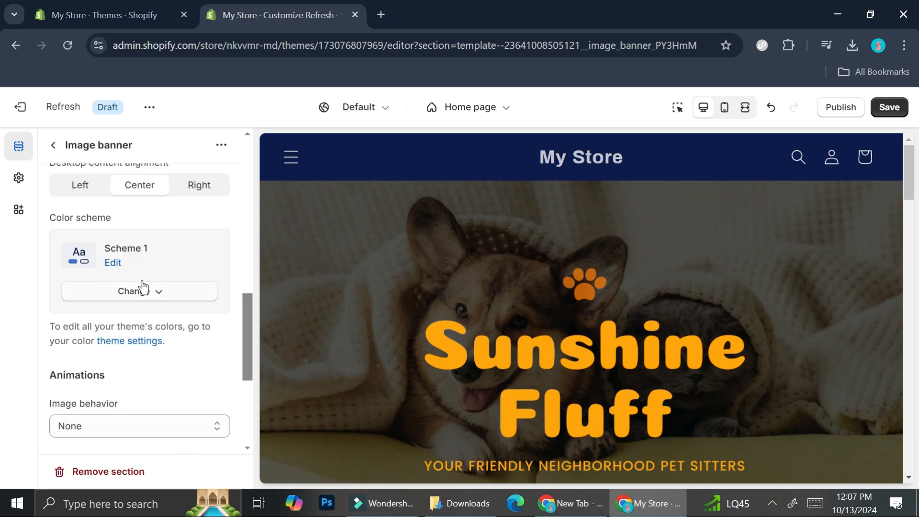
scroll(129, 275, "up", 2)
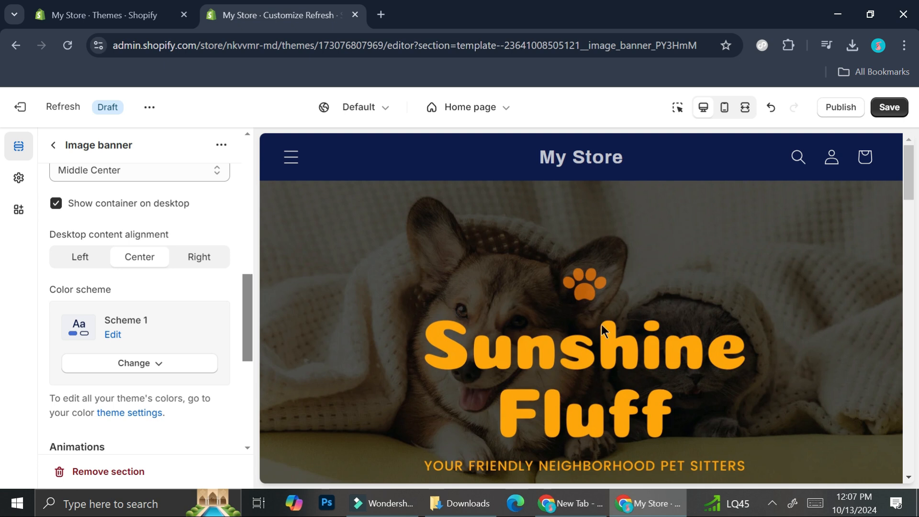
scroll(584, 325, "down", 3)
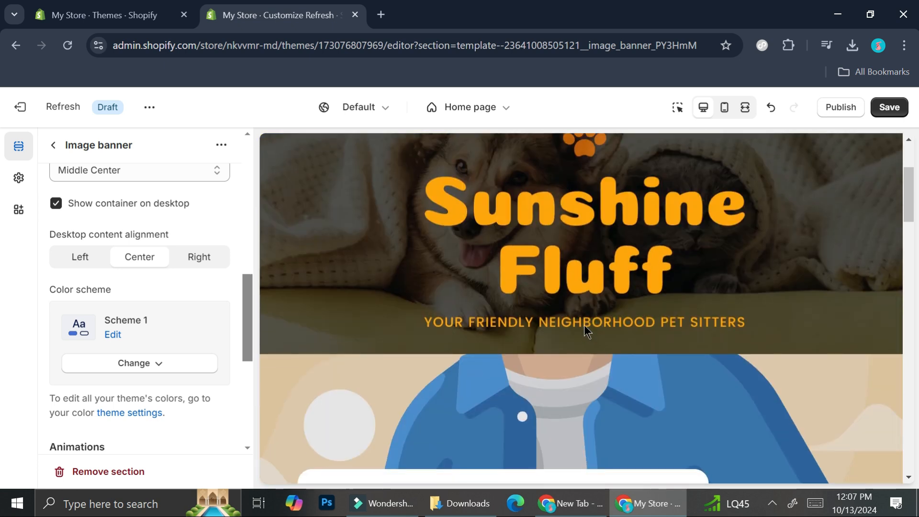
scroll(584, 325, "up", 3)
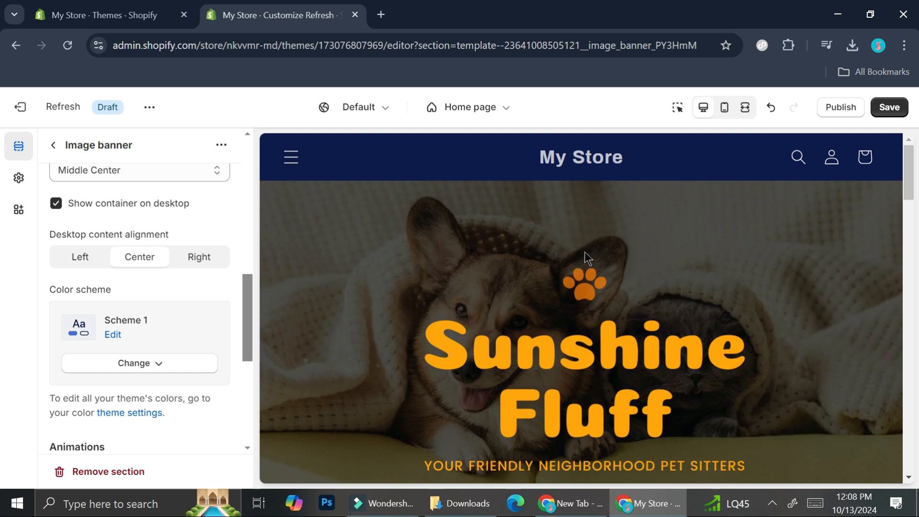
scroll(576, 356, "down", 3)
scroll(565, 345, "up", 3)
scroll(151, 251, "up", 3)
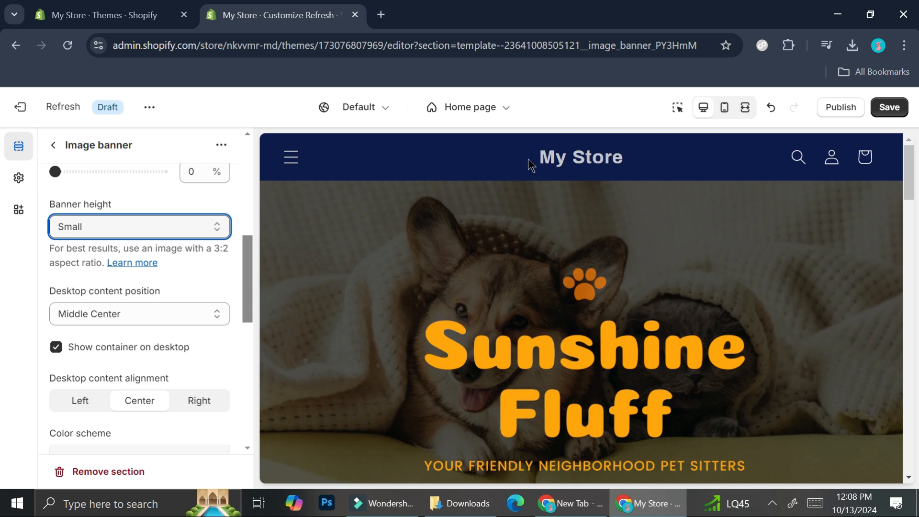
scroll(130, 280, "up", 5)
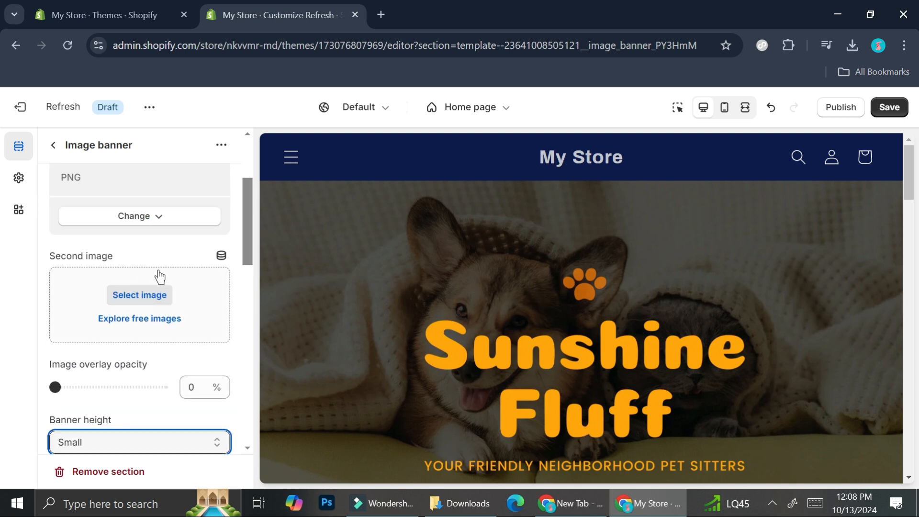
scroll(160, 276, "up", 3)
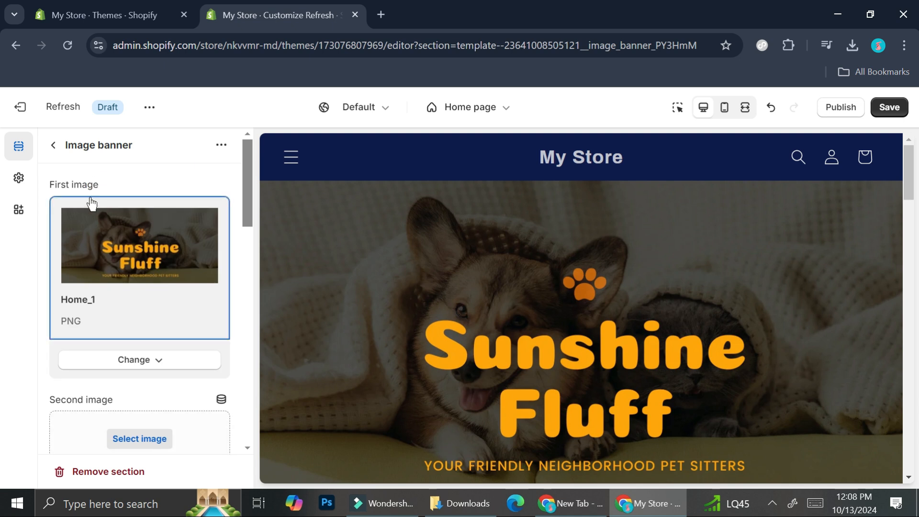
- Change the background color of the Header section's Scheme 3 to an orange matching the Sunshine Fluff title
left_click(45, 139)
left_click(125, 193)
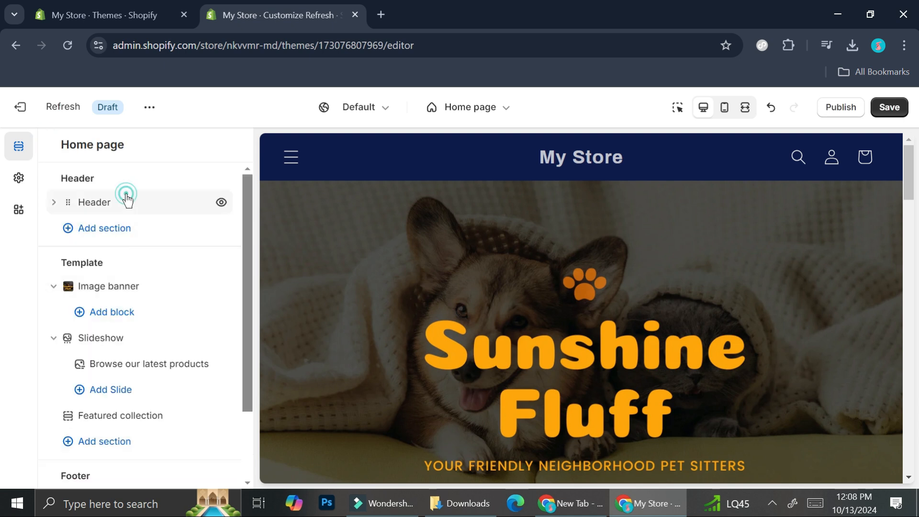
left_click(52, 144)
scroll(164, 360, "down", 1)
scroll(164, 359, "down", 2)
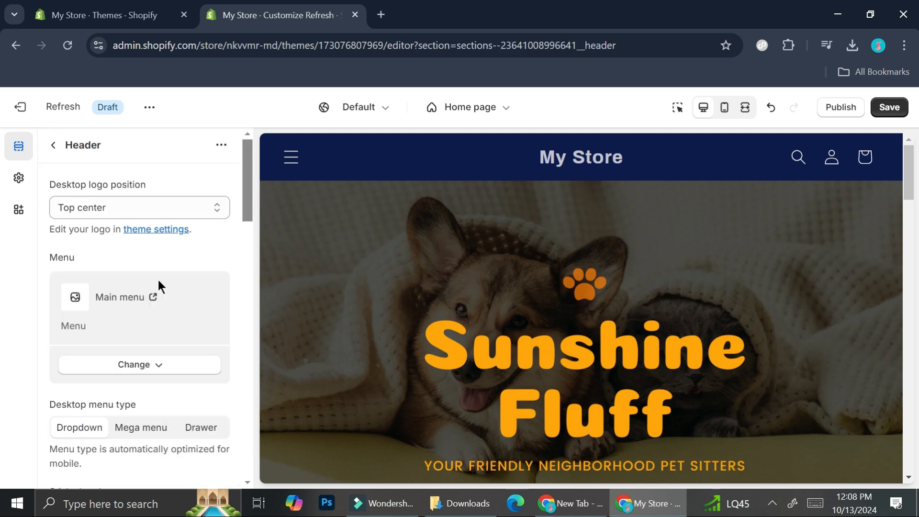
scroll(148, 304, "down", 5)
scroll(141, 311, "down", 2)
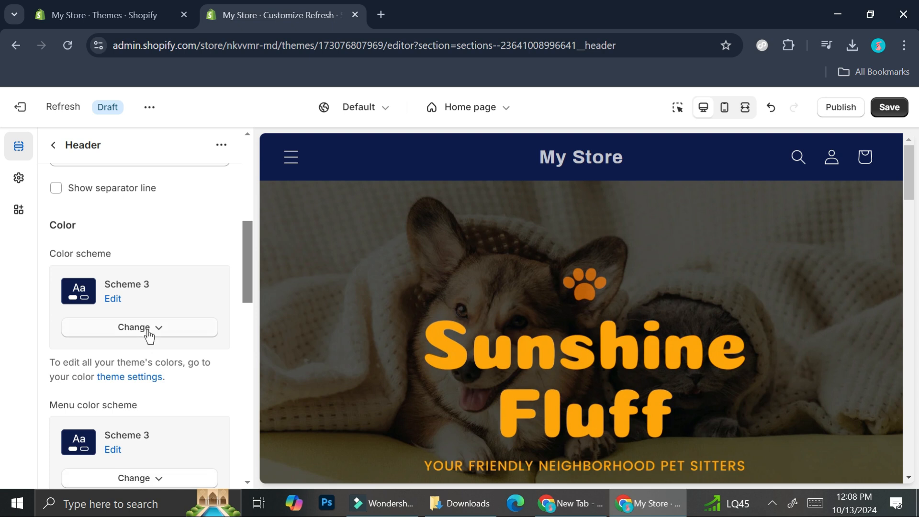
left_click(114, 300)
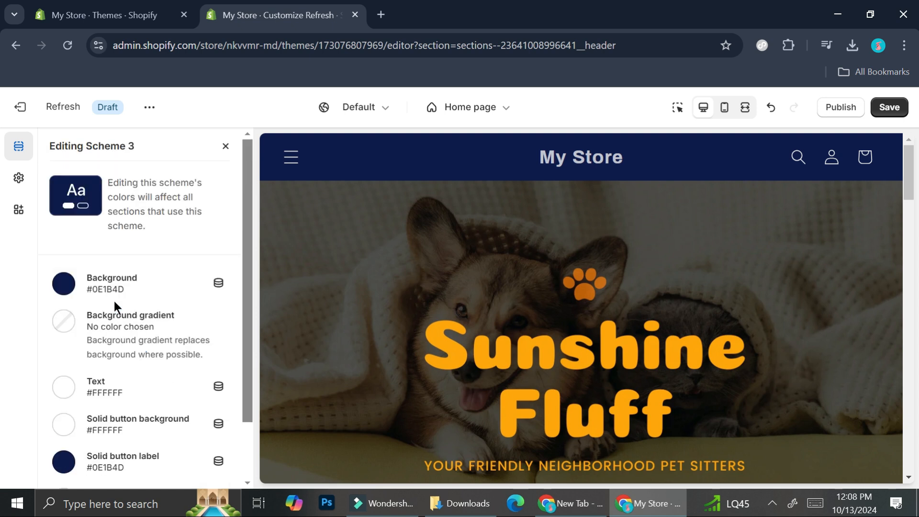
left_click(64, 283)
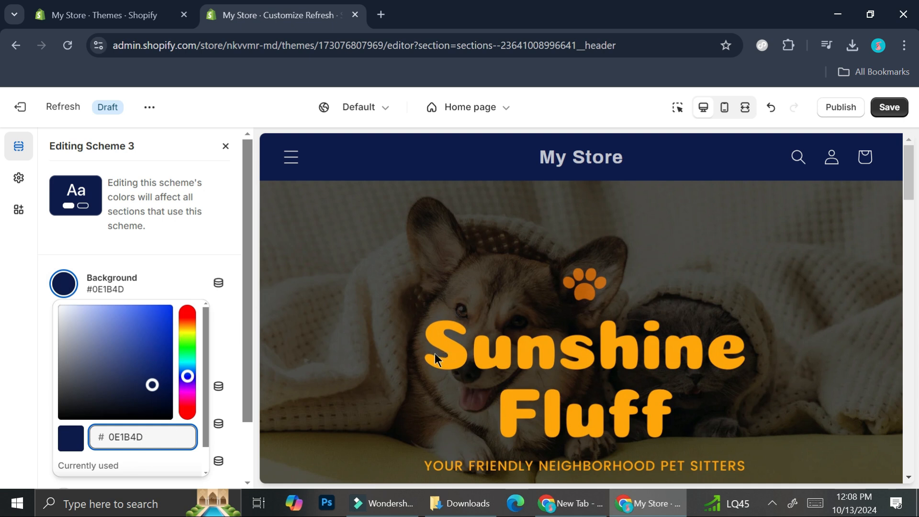
left_click_drag(186, 375, 189, 334)
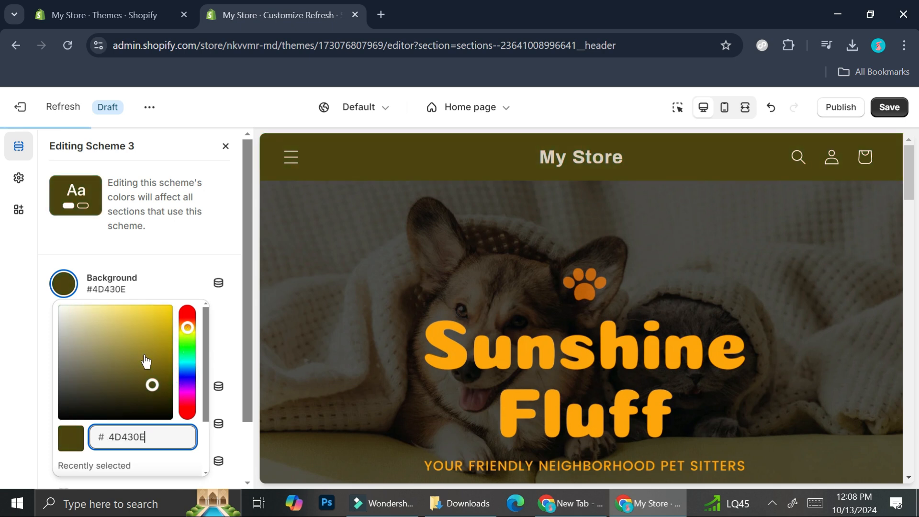
left_click_drag(153, 383, 146, 324)
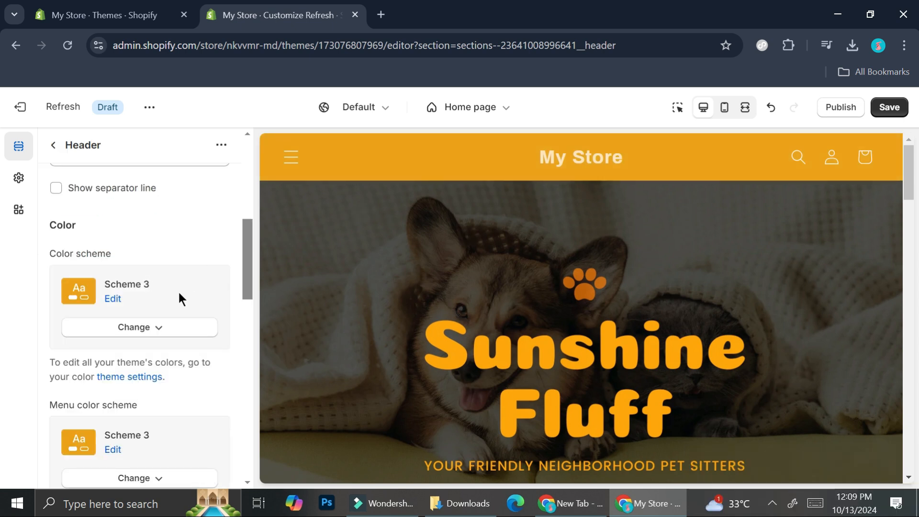
- Open and close the store's navigation menu in the preview to check its colors
scroll(144, 363, "down", 2)
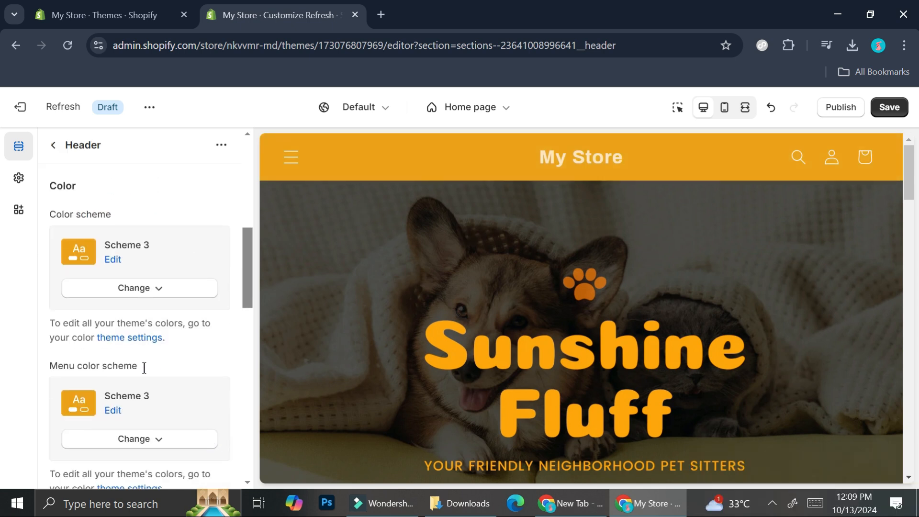
left_click(292, 161)
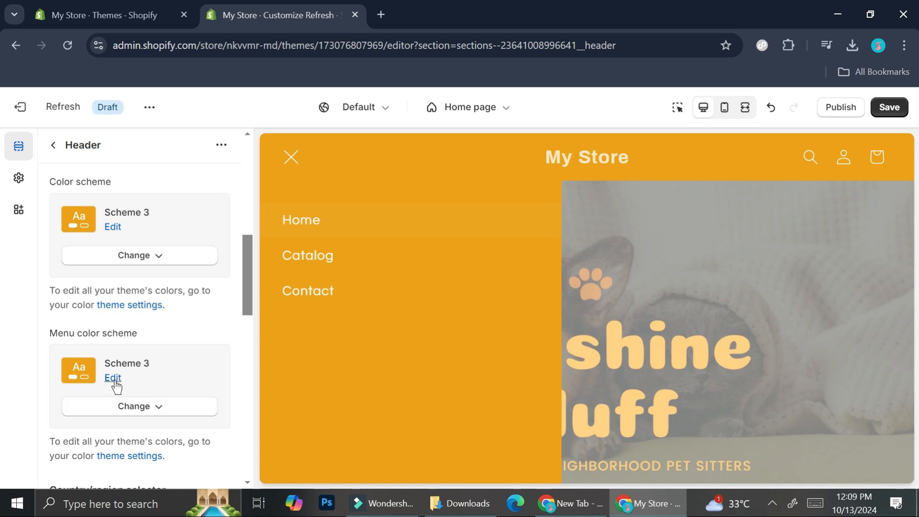
left_click(293, 159)
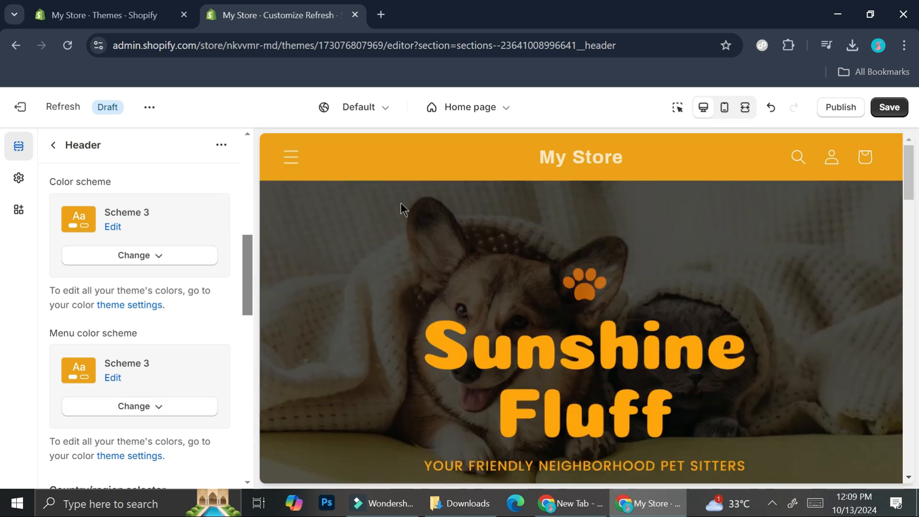
- Set the uploaded picture 9 with the pet toys as the image of the "Browse our latest products" slide
scroll(421, 215, "down", 5)
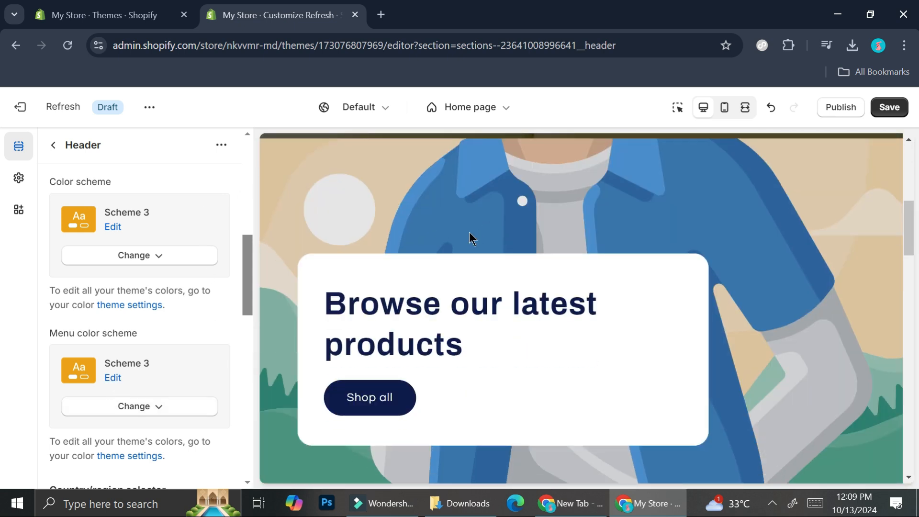
left_click(53, 145)
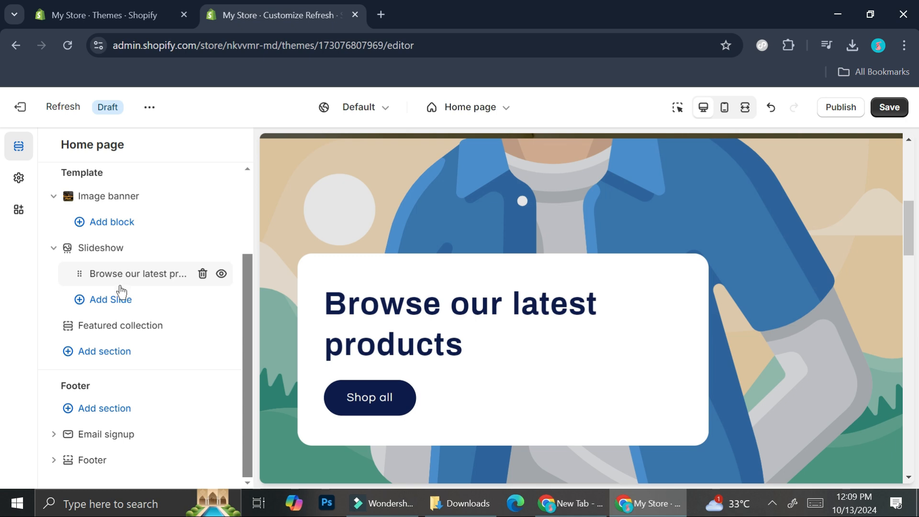
left_click(108, 250)
left_click(98, 274)
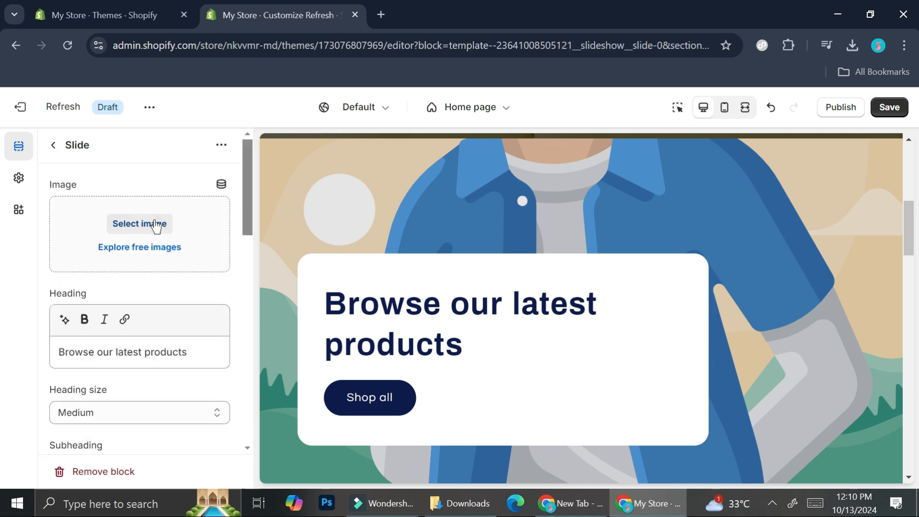
left_click(153, 222)
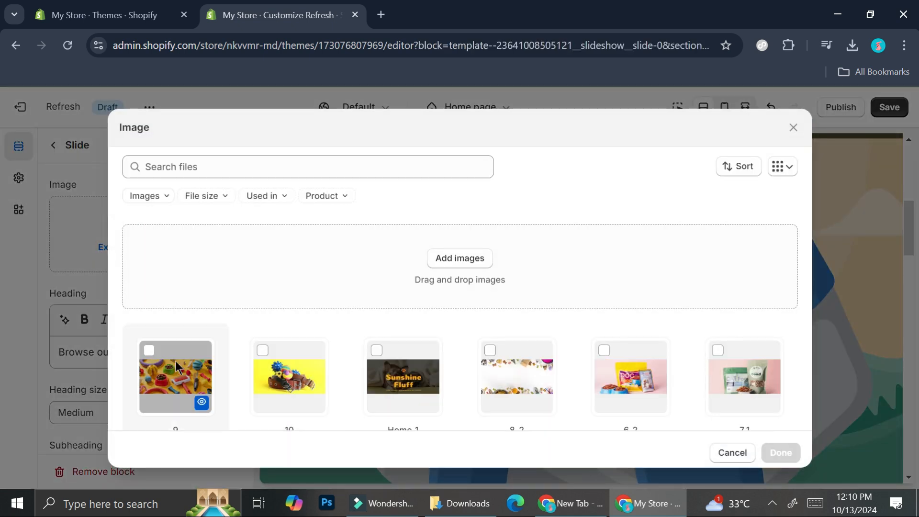
left_click(149, 350)
left_click(779, 452)
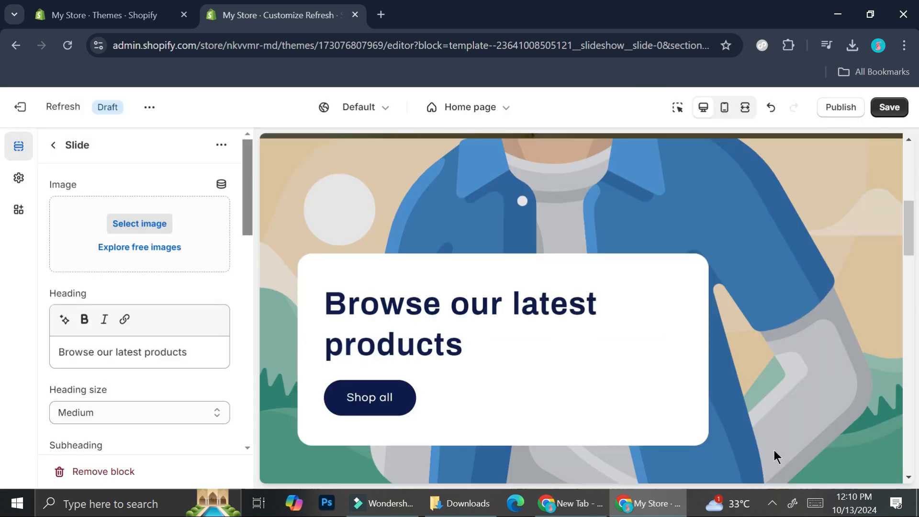
- Set the Slideshow section's slide height to Medium after trying Small, and review it on the home page
left_click(53, 145)
left_click(135, 248)
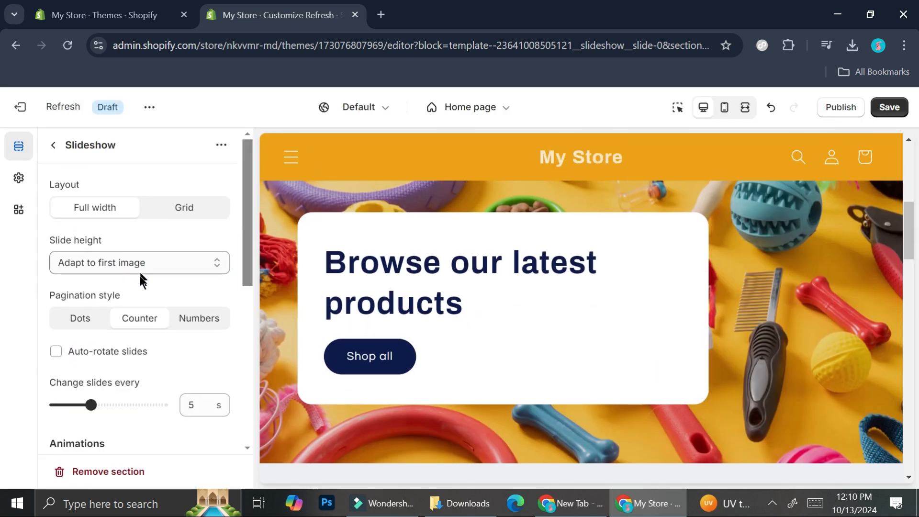
left_click(156, 261)
left_click(138, 299)
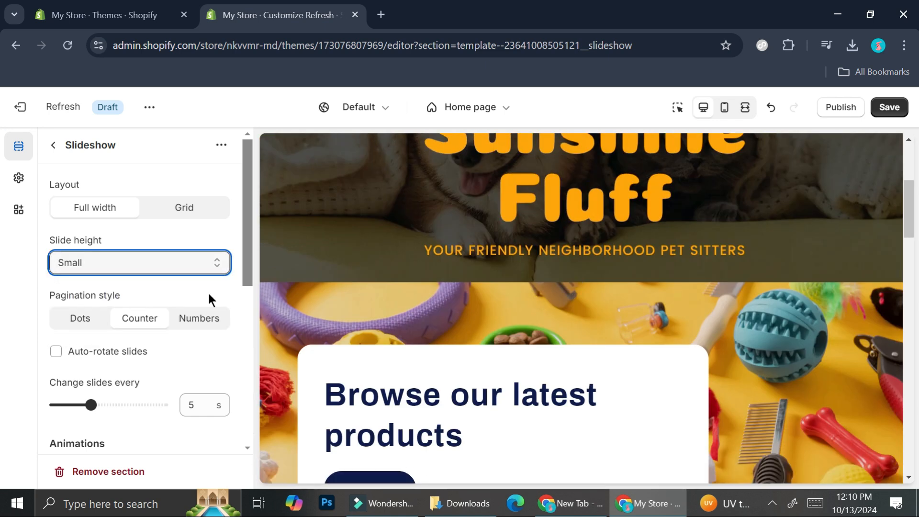
left_click(199, 261)
left_click(137, 314)
scroll(661, 324, "down", 5)
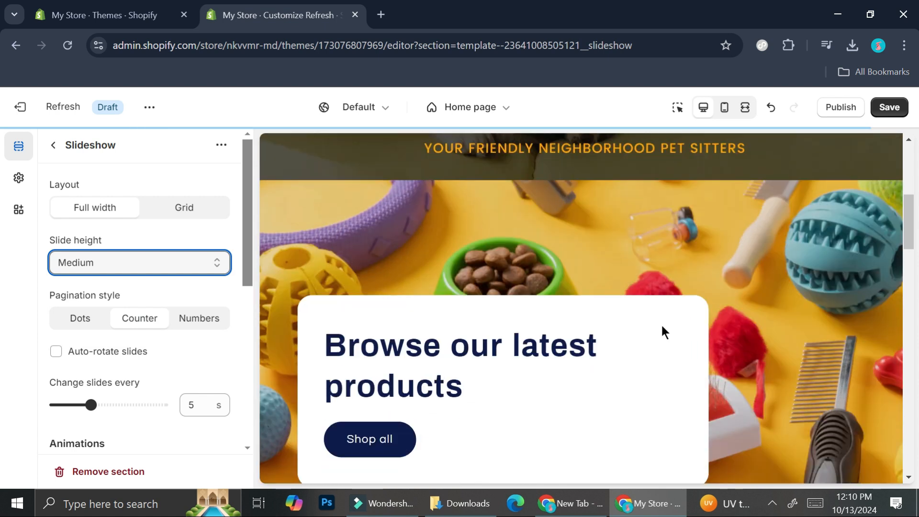
scroll(661, 323, "up", 8)
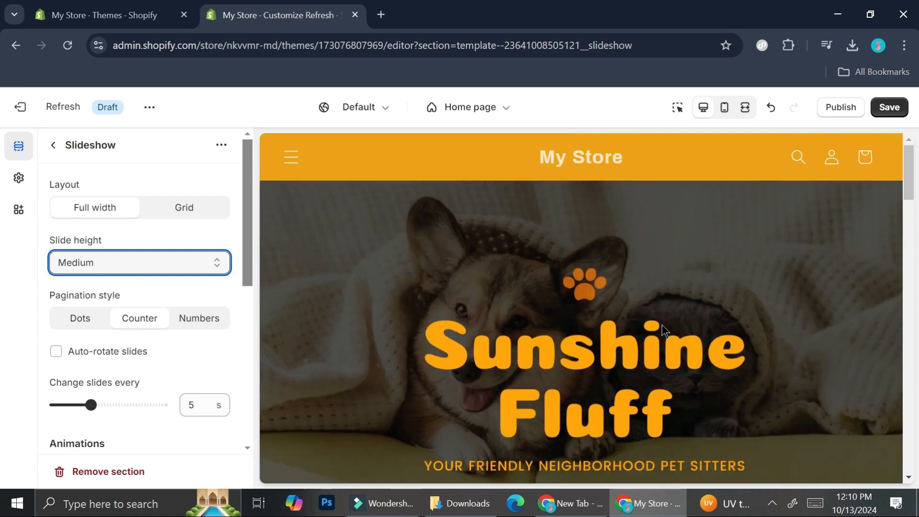
scroll(660, 328, "down", 5)
scroll(653, 324, "up", 2)
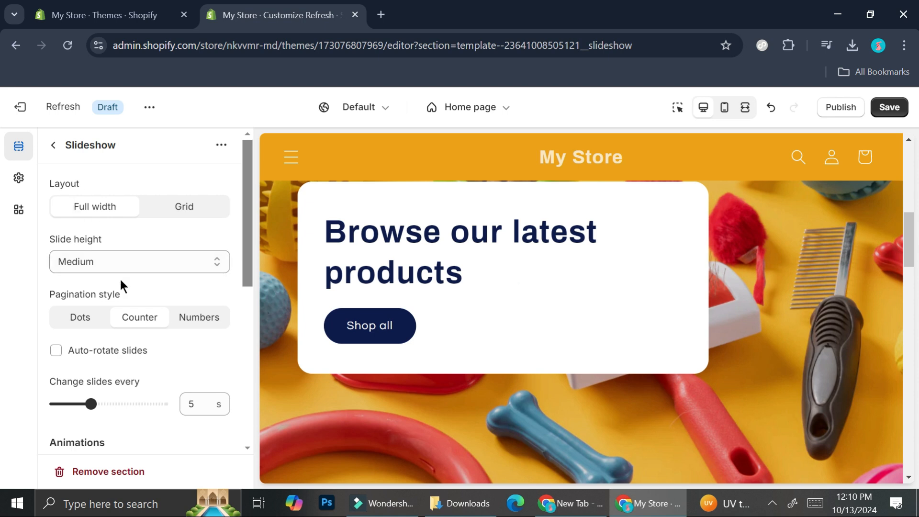
- Try Scheme 3 as the "Browse our latest products" slide's color scheme and switch it back to Scheme 2
scroll(143, 285, "down", 5)
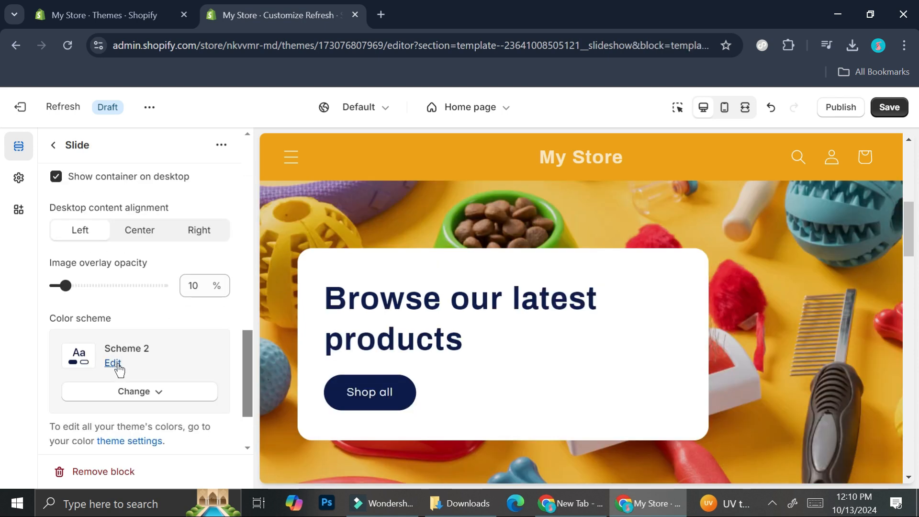
left_click(127, 391)
left_click(141, 280)
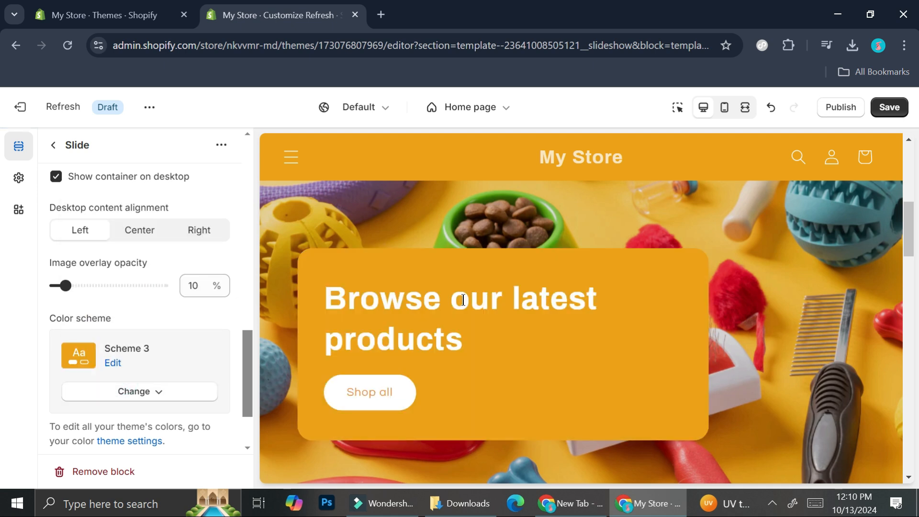
left_click(139, 389)
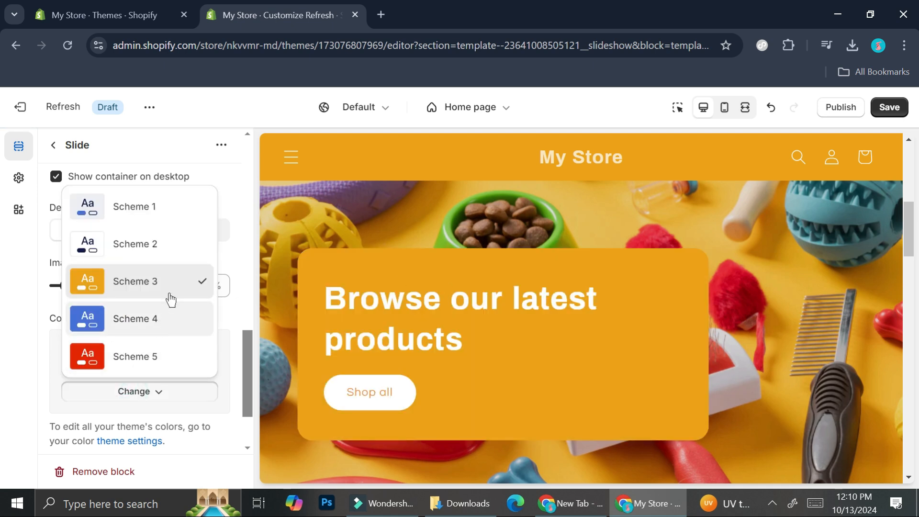
left_click(168, 249)
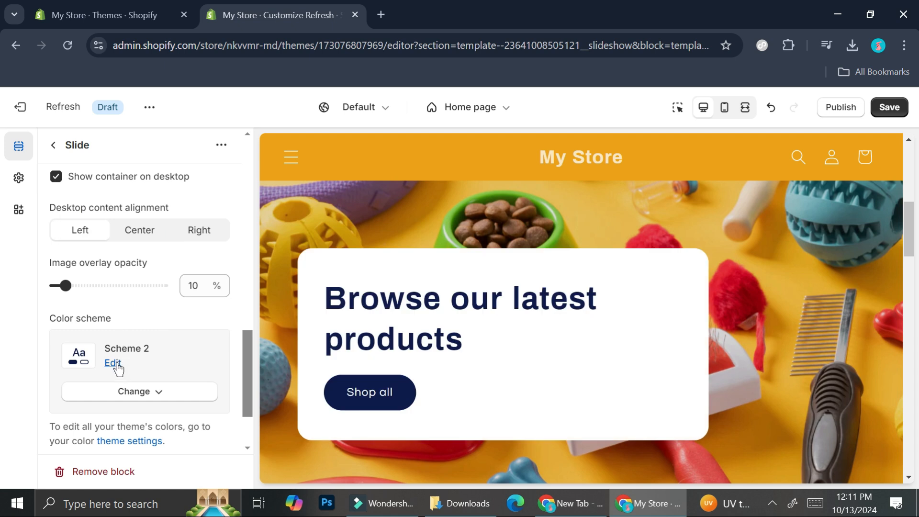
- Change color Scheme 2's text to orange and its solid button background to orange #F39319
left_click(113, 363)
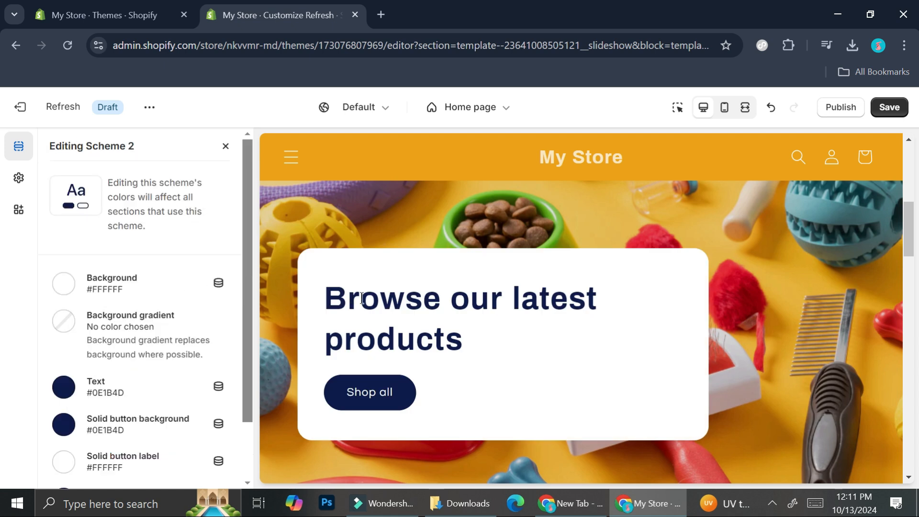
left_click(218, 387)
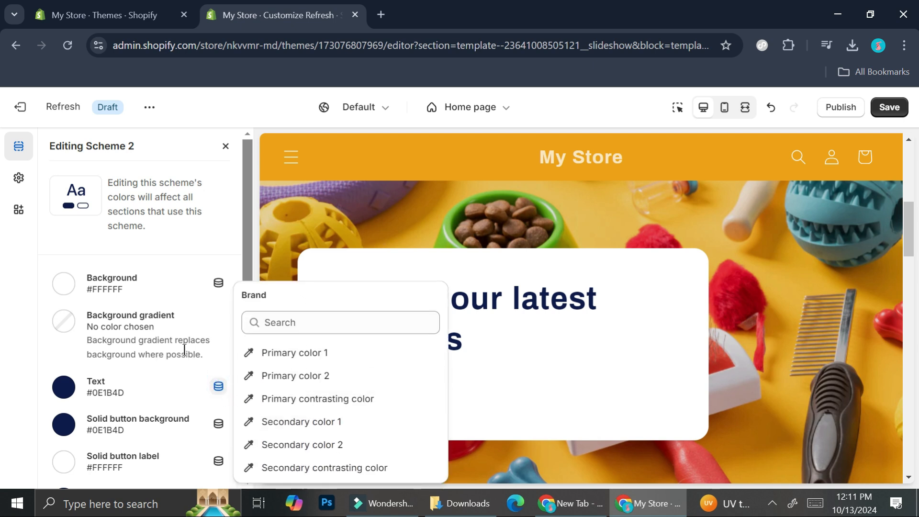
left_click(160, 383)
left_click(123, 428)
left_click(68, 325)
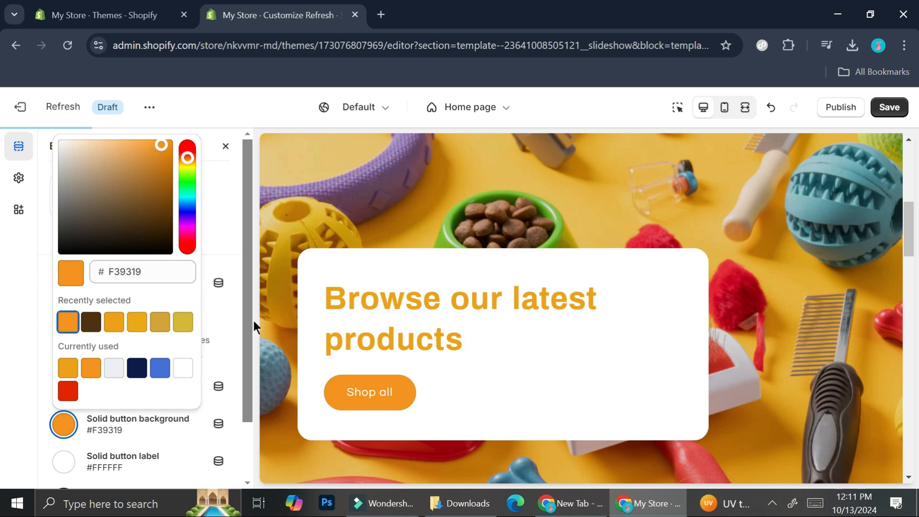
left_click(219, 242)
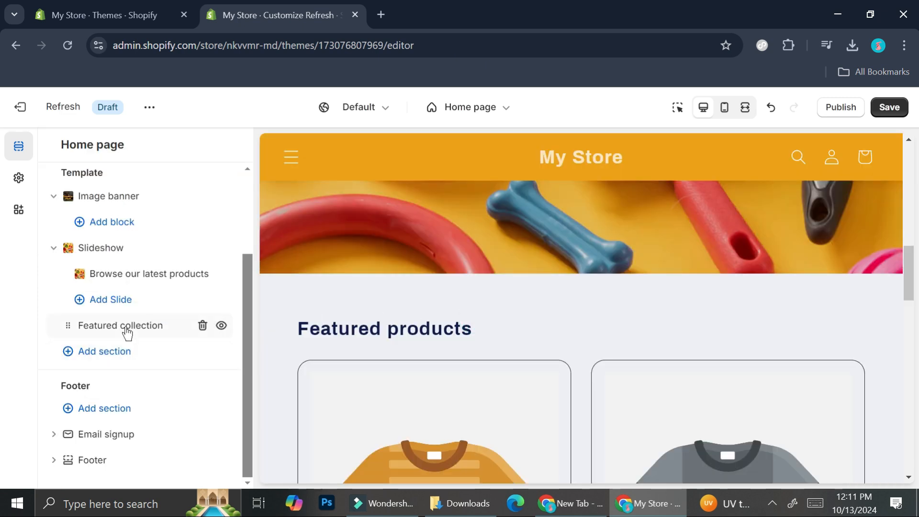
- Look through the Featured collection section's settings, then save the theme changes and exit the theme editor
left_click(131, 320)
scroll(134, 311, "down", 10)
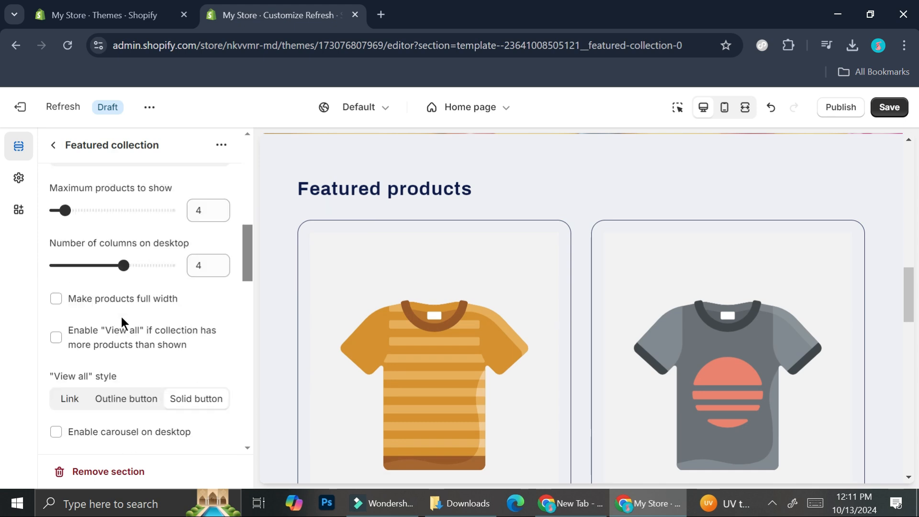
scroll(498, 255, "down", 15)
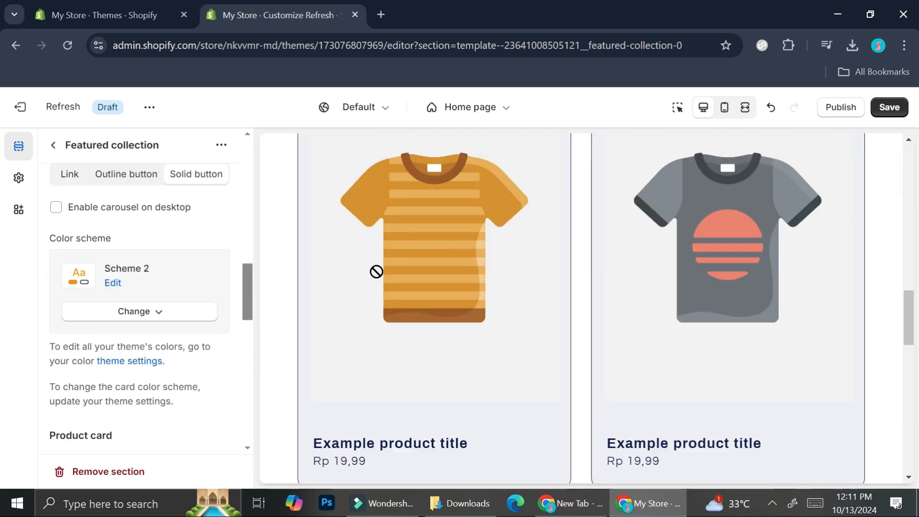
left_click(53, 145)
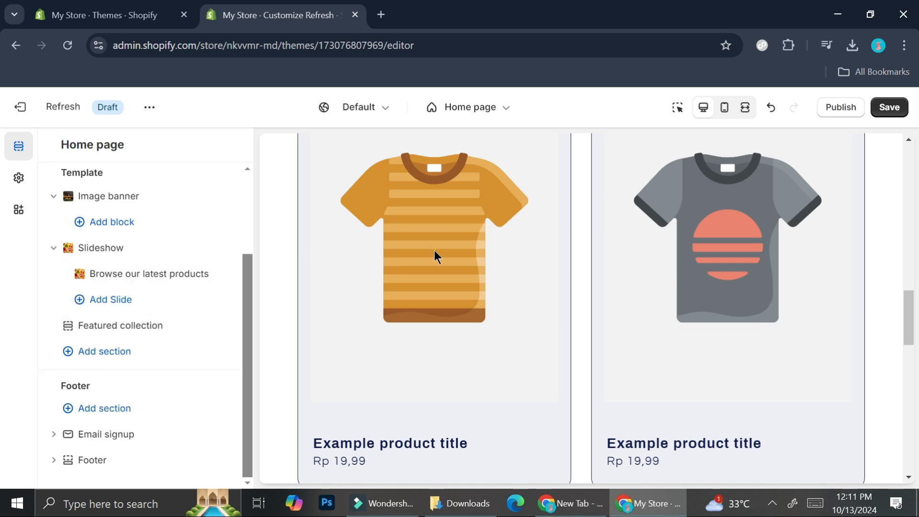
left_click(888, 108)
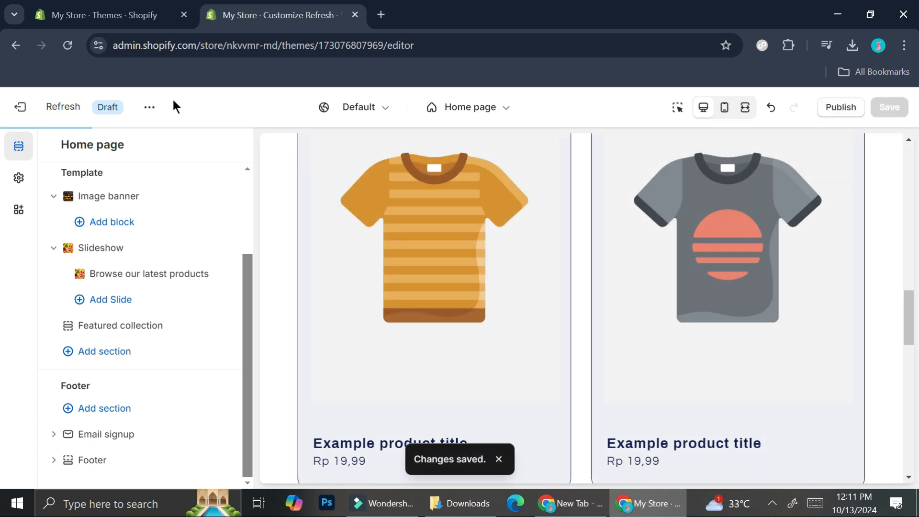
left_click(19, 108)
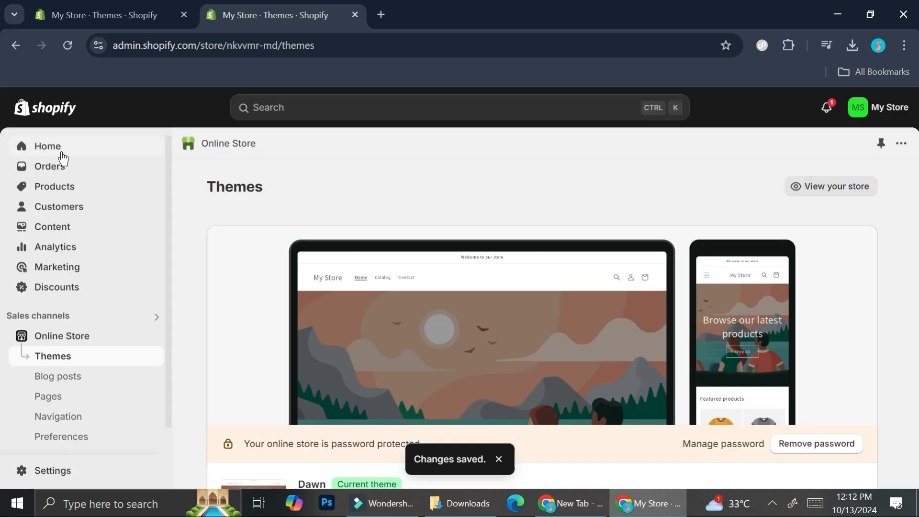
- Go to the store's Products page and start adding a product
left_click(33, 186)
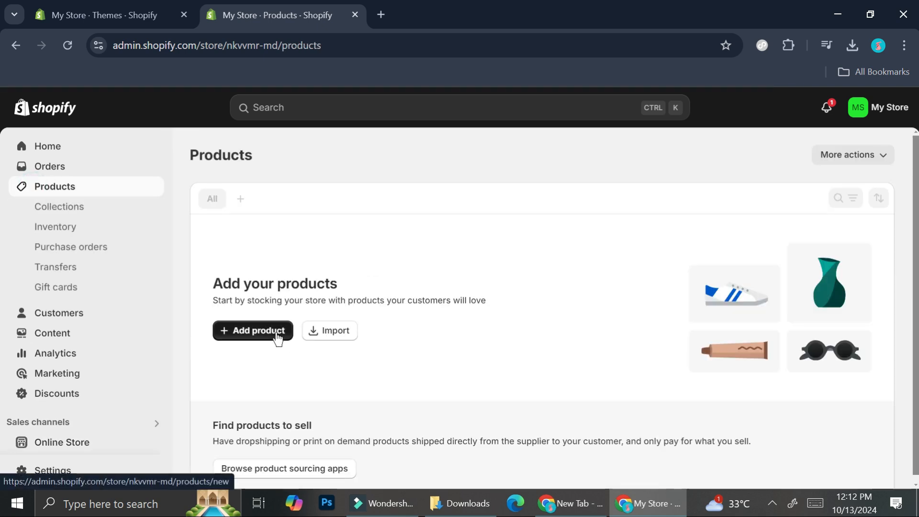
left_click(277, 338)
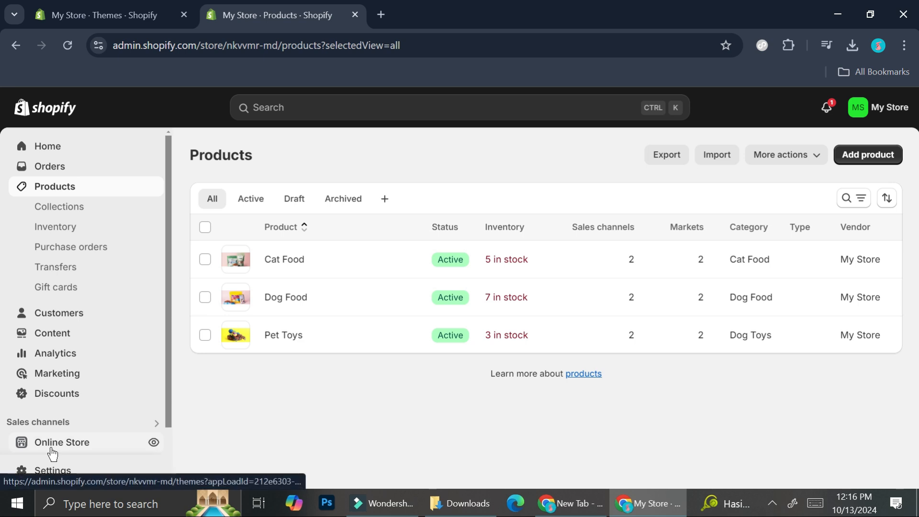
- Reopen the Refresh theme for customizing from Online Store and review the added products on the home page preview
left_click(52, 443)
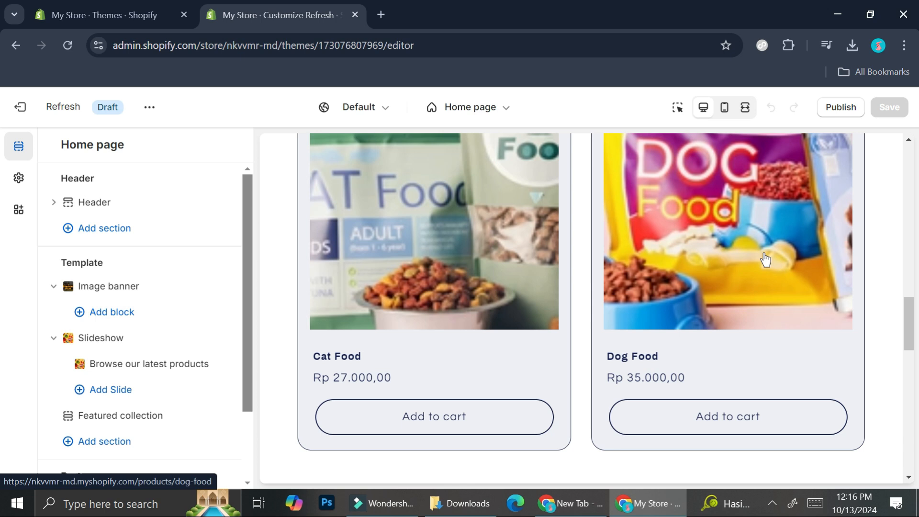
scroll(764, 260, "down", 10)
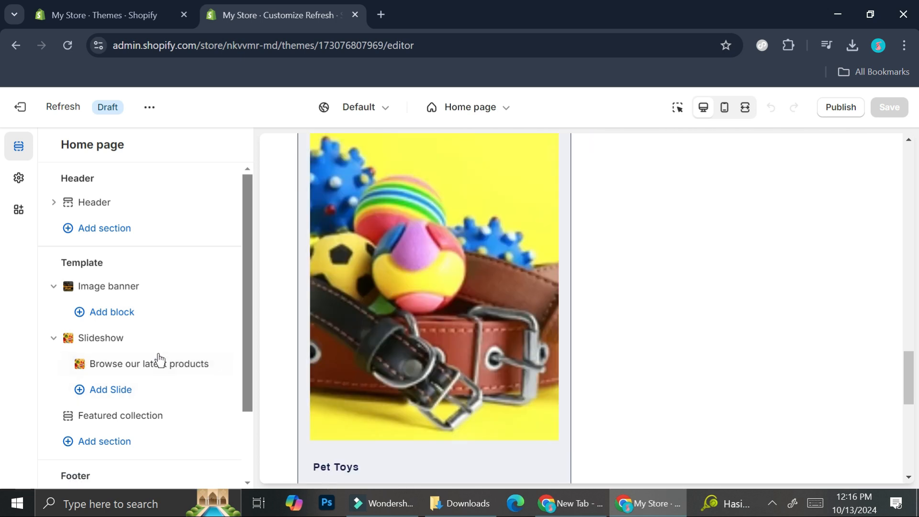
scroll(400, 329, "up", 1)
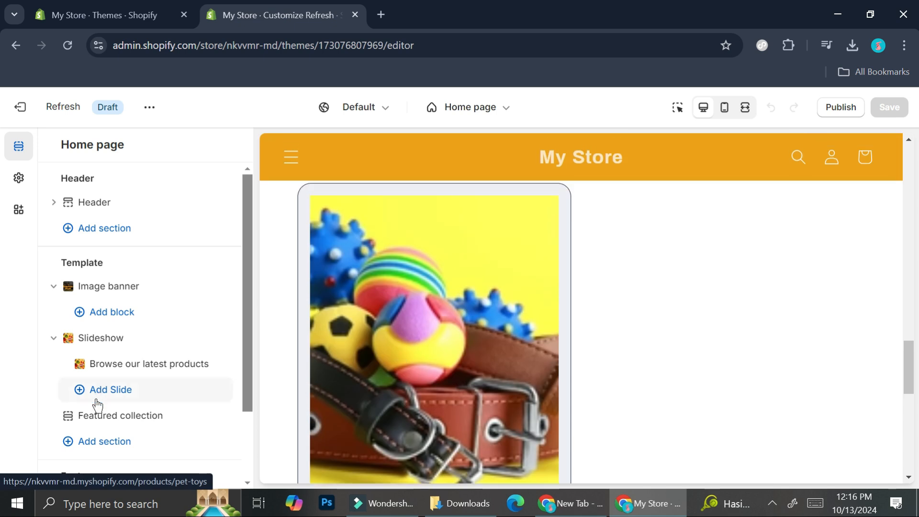
scroll(120, 393, "down", 2)
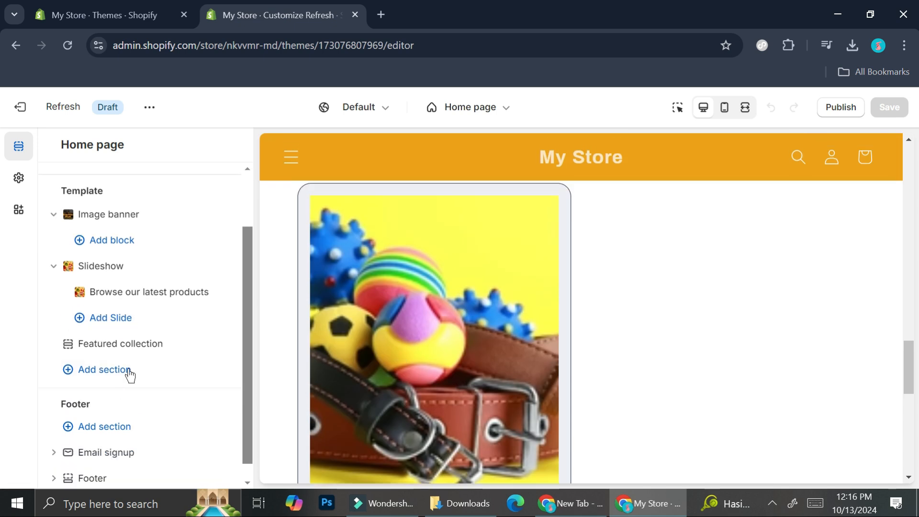
- Set the Featured collection section's product card image ratio to Adapt to image and check the product cards
left_click(137, 354)
left_click(115, 349)
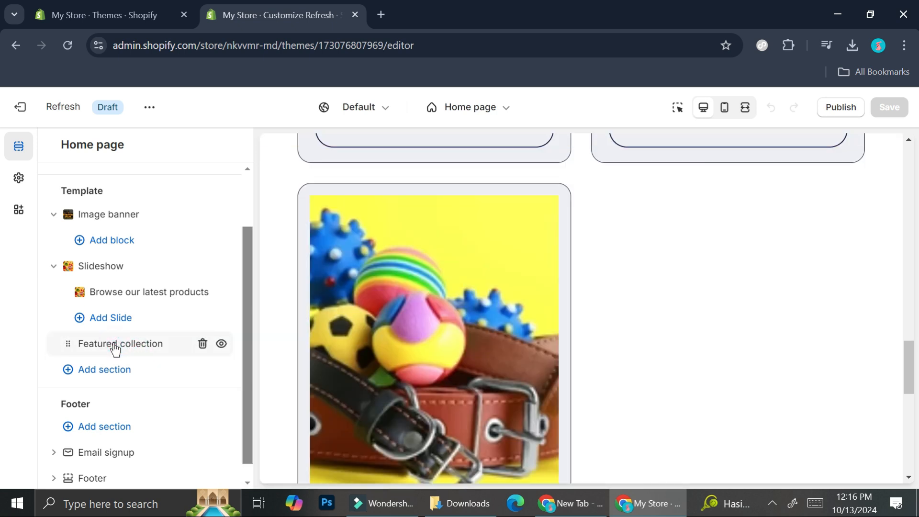
left_click(114, 344)
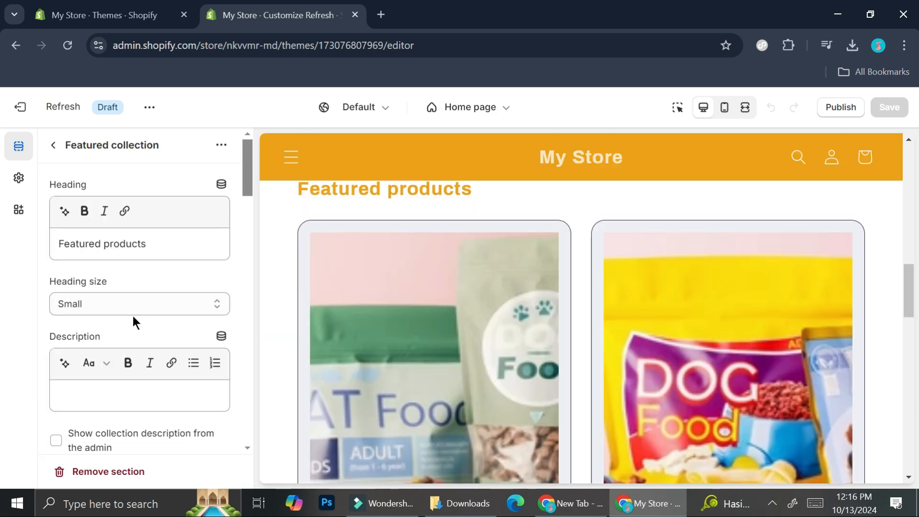
scroll(189, 320, "down", 4)
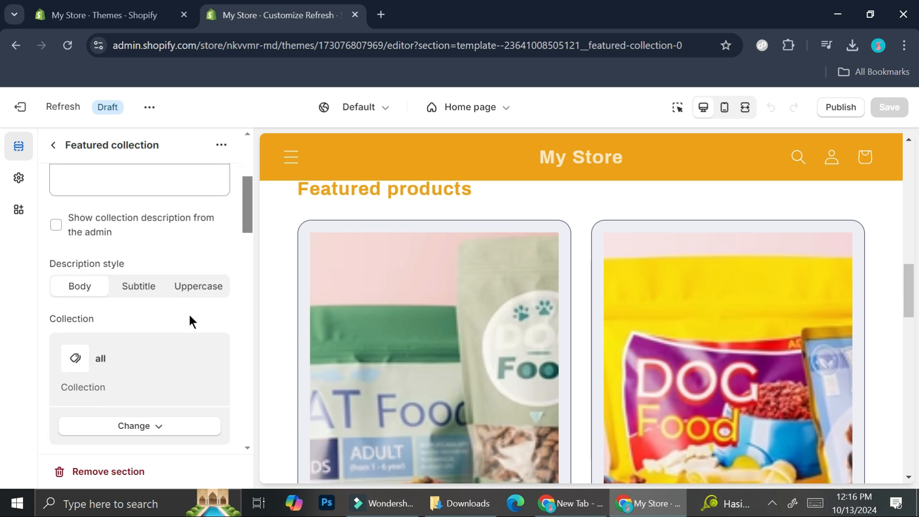
scroll(189, 321, "down", 4)
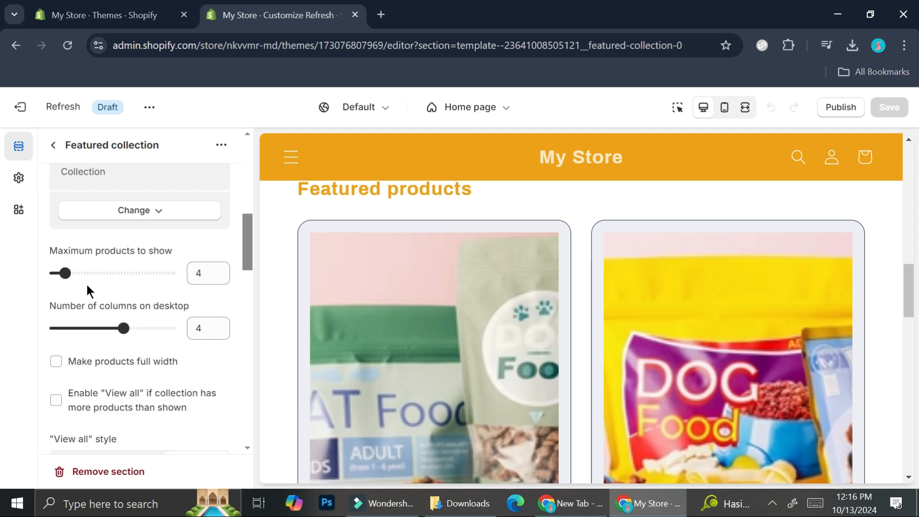
left_click(123, 327)
scroll(572, 357, "down", 1)
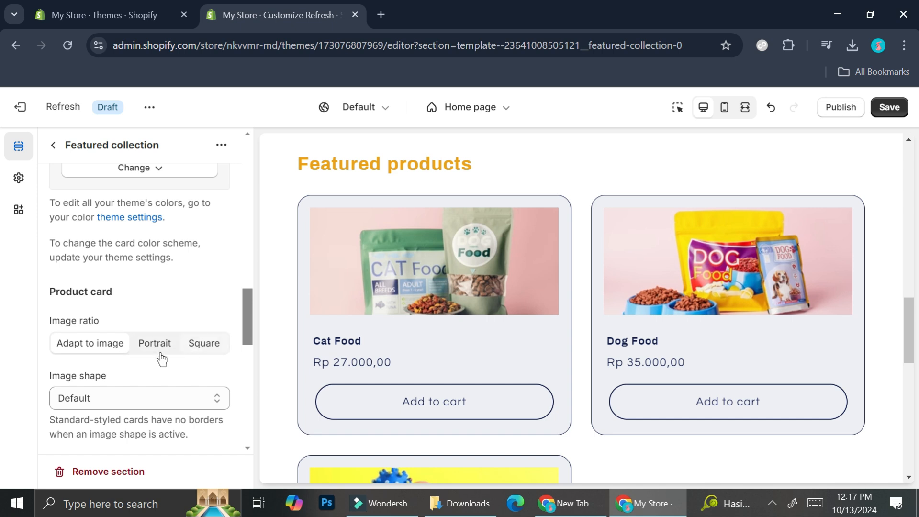
scroll(195, 359, "down", 3)
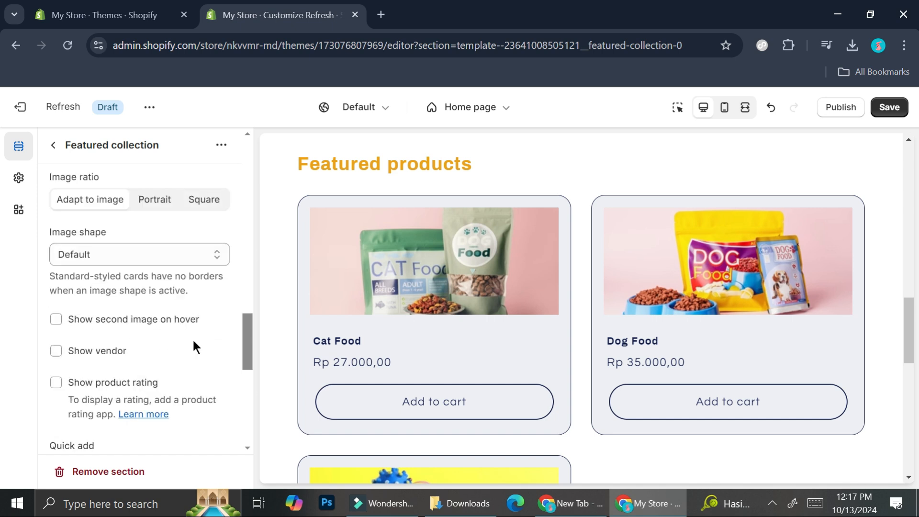
scroll(144, 357, "up", 7)
scroll(500, 296, "down", 6)
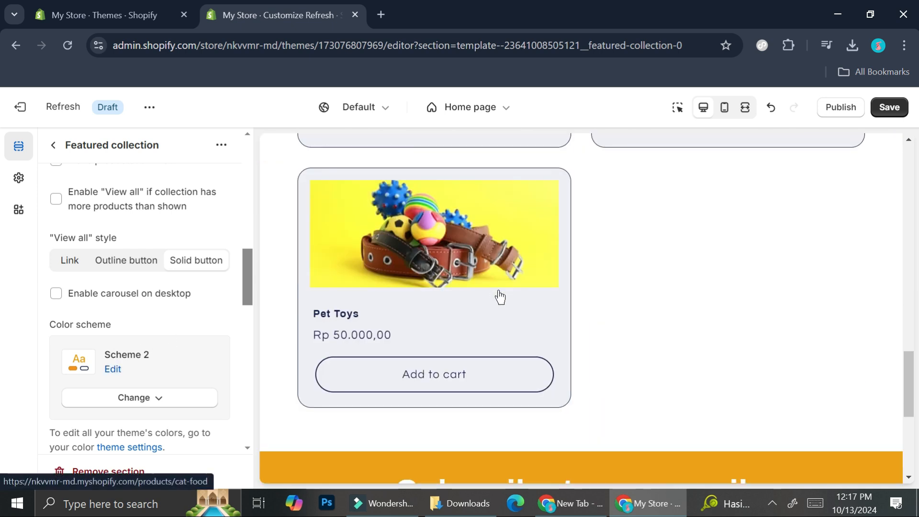
left_click(54, 145)
- Review the whole home page preview, from the Sunshine Fluff banner through products, services and contact images to the footer
scroll(155, 383, "down", 1)
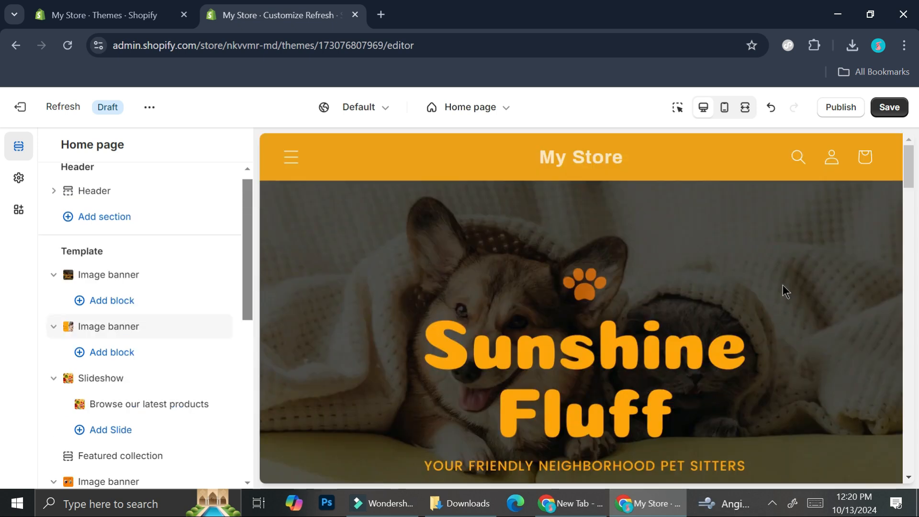
scroll(780, 291, "down", 5)
scroll(779, 311, "down", 10)
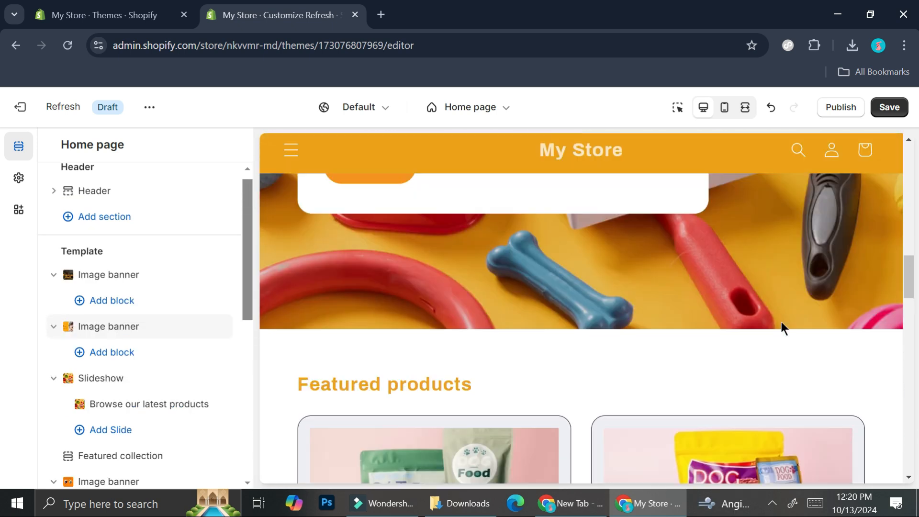
scroll(781, 323, "up", 3)
scroll(781, 327, "down", 10)
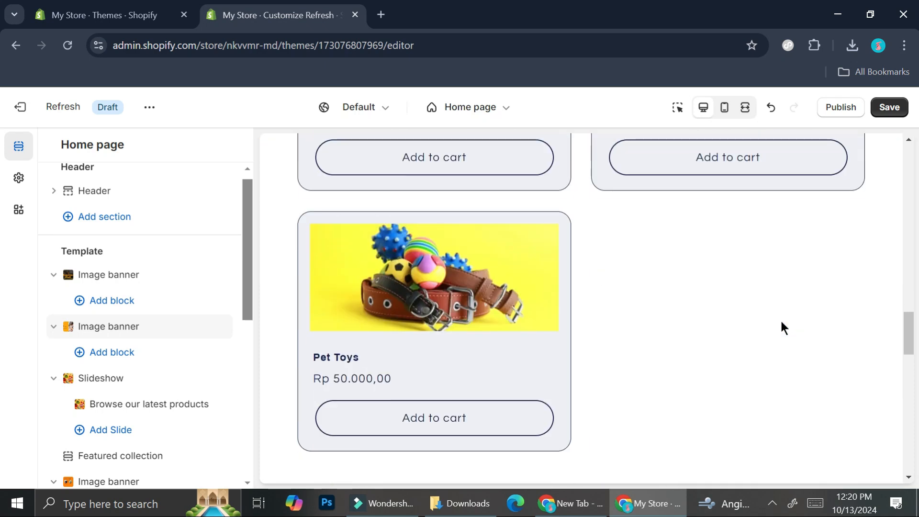
scroll(564, 231, "up", 4)
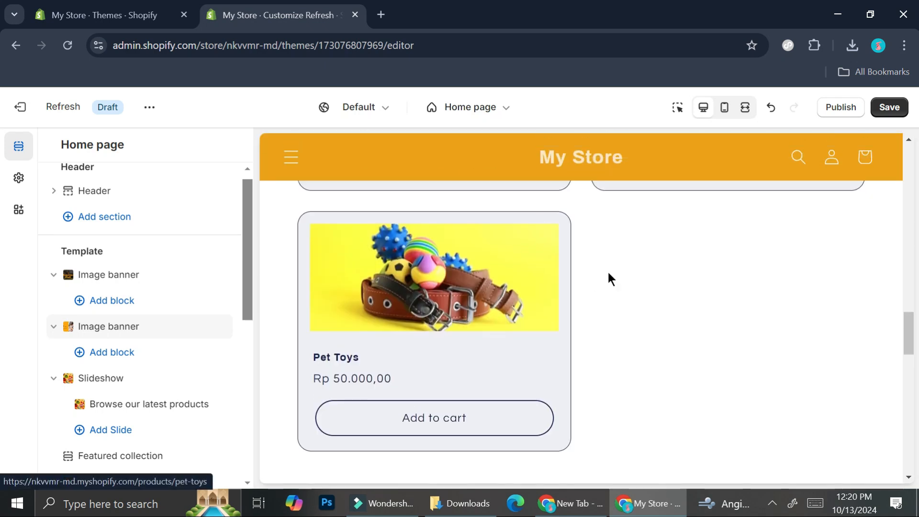
scroll(609, 278, "down", 6)
scroll(641, 280, "down", 3)
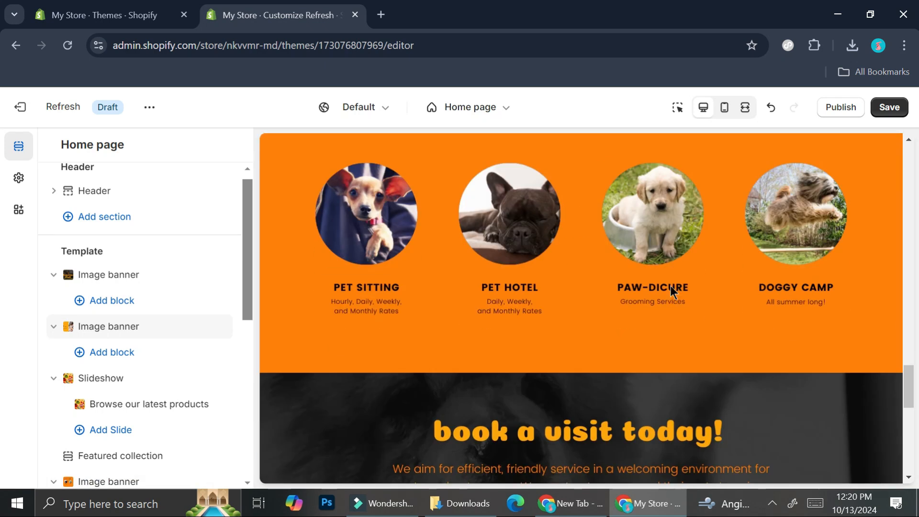
scroll(792, 271, "down", 6)
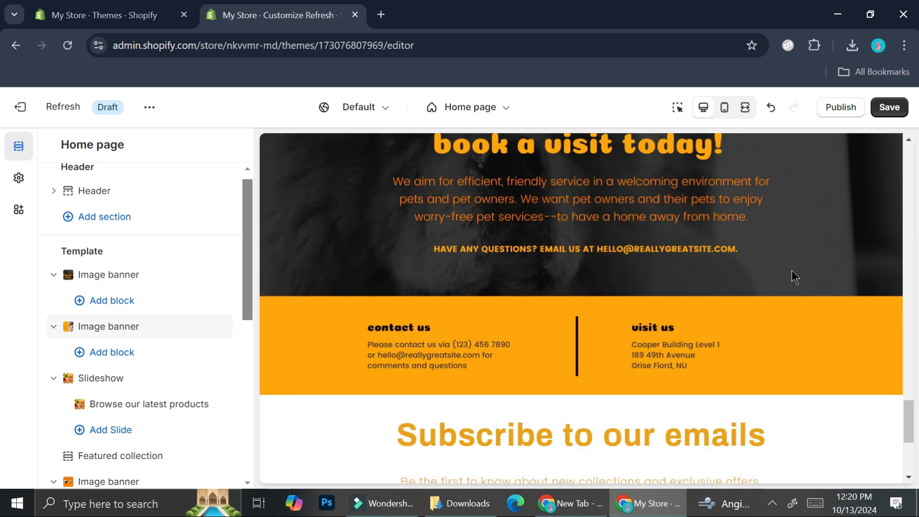
scroll(789, 271, "down", 5)
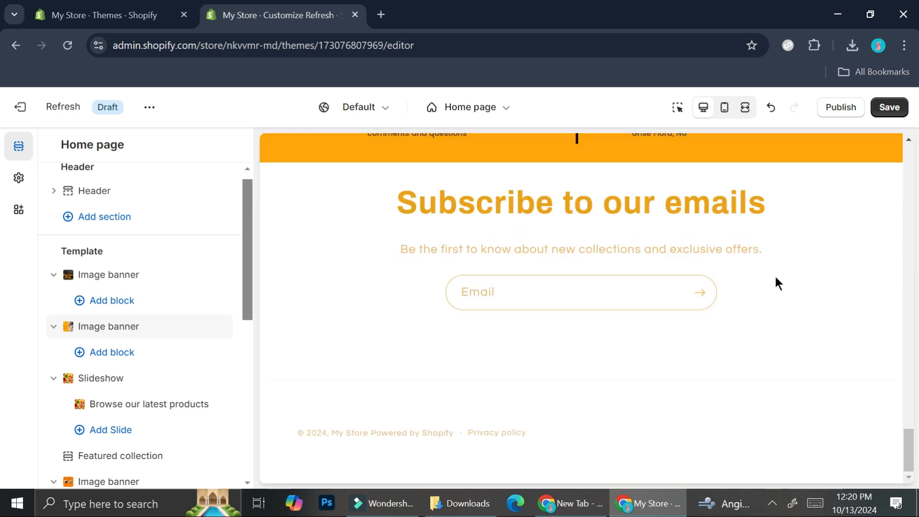
scroll(771, 275, "up", 3)
scroll(747, 247, "up", 15)
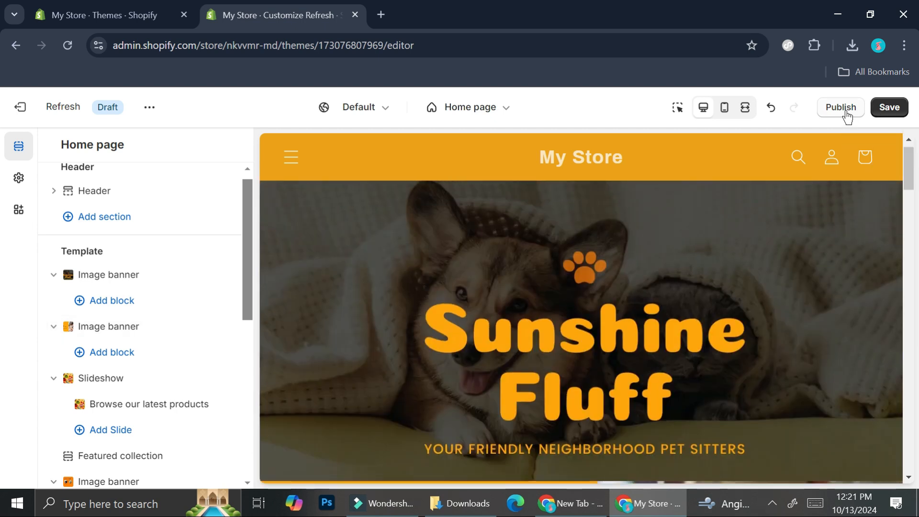
- Publish the Refresh theme with its changes and remove the online store's password protection
left_click(845, 110)
left_click(623, 354)
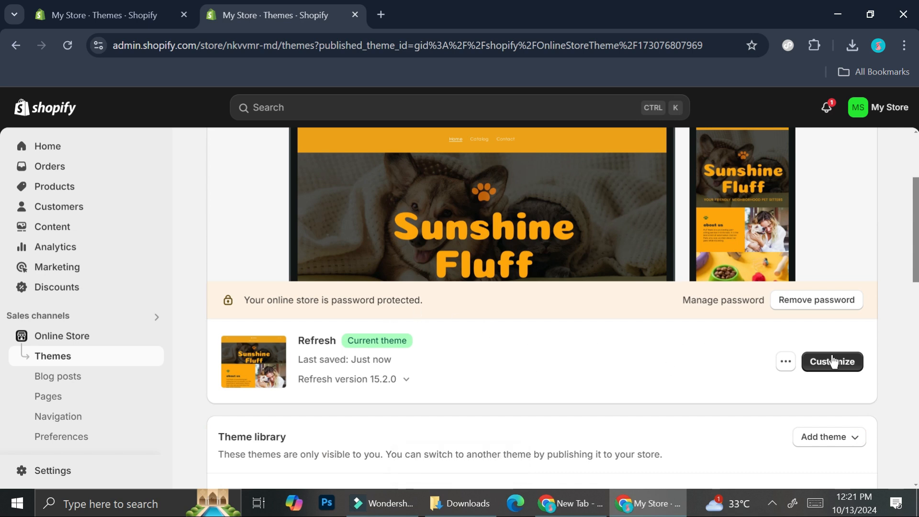
left_click(846, 300)
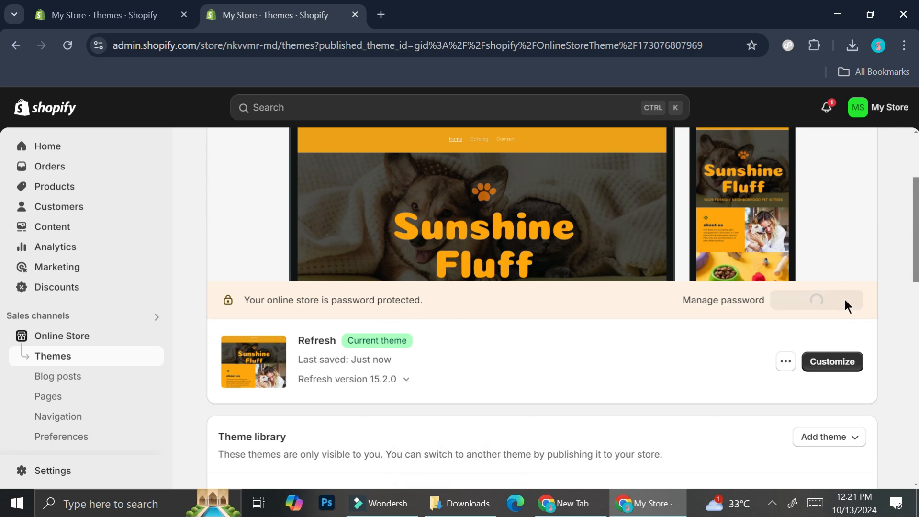
- Check the published theme's preview on the Themes page and view the live online store
scroll(798, 337, "down", 3)
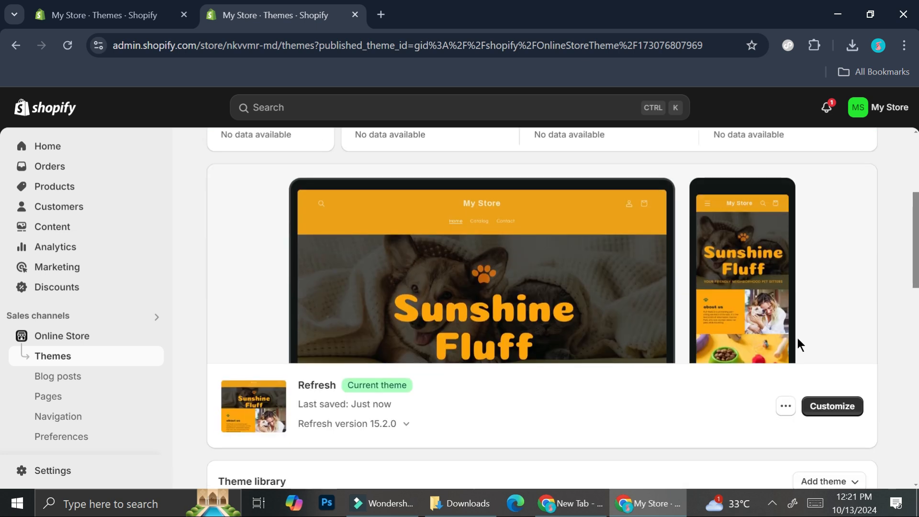
scroll(584, 262, "up", 3)
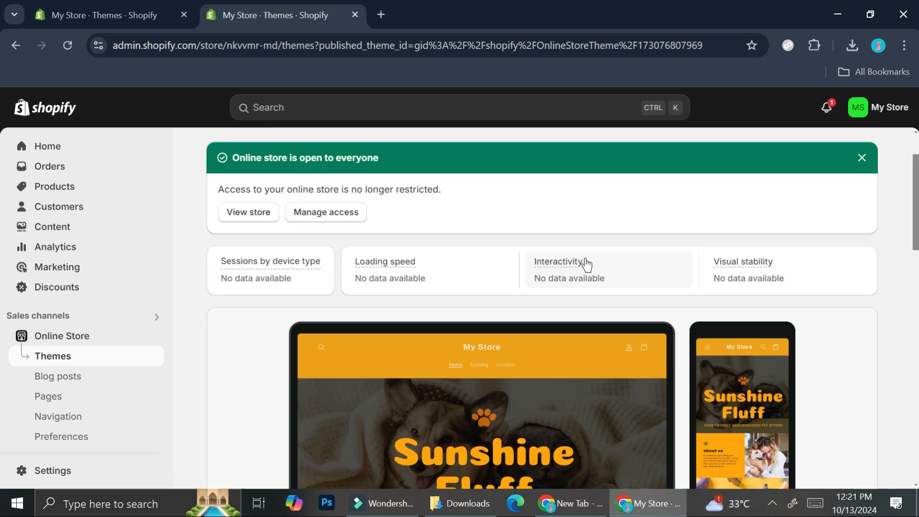
left_click(250, 214)
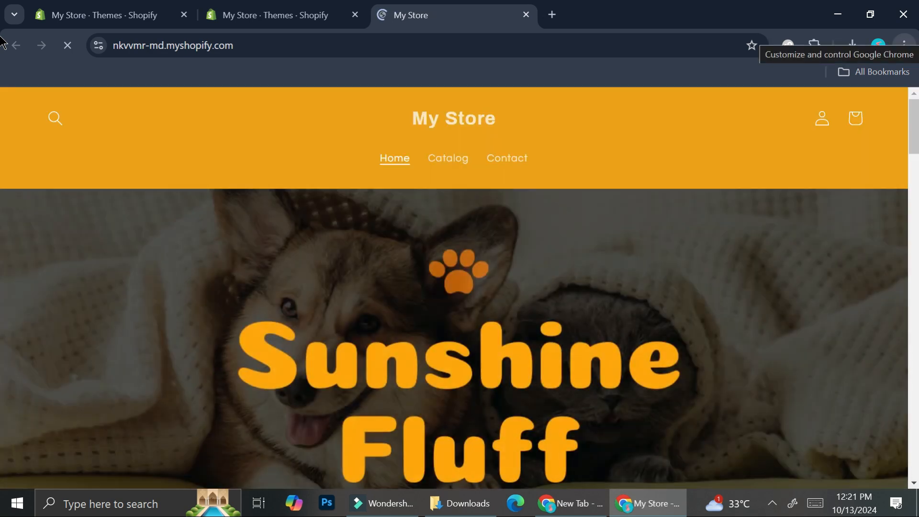
- Examine the live store's home page, including the Sunshine Fluff banner, about us section, latest products banner and Featured products
scroll(762, 194, "down", 10)
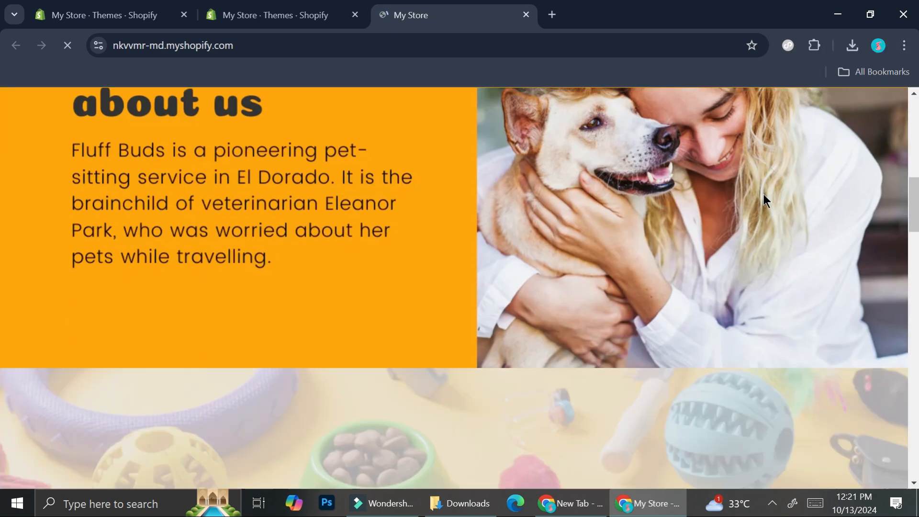
scroll(763, 194, "down", 5)
scroll(762, 194, "down", 5)
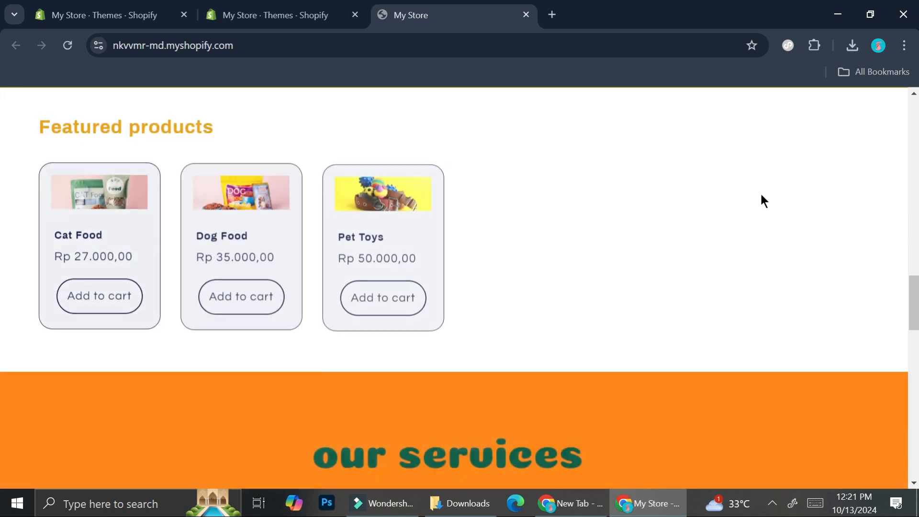
scroll(760, 191, "up", 1)
scroll(760, 194, "up", 5)
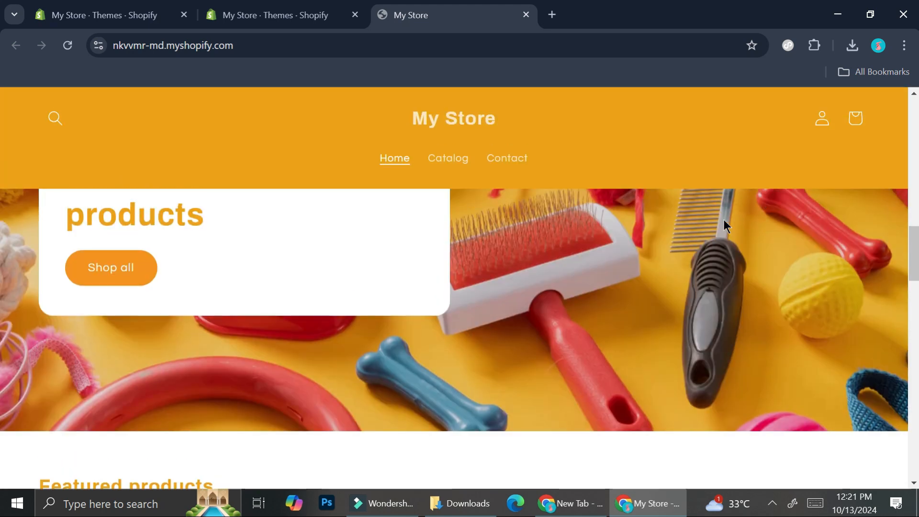
scroll(723, 219, "up", 15)
scroll(725, 216, "down", 4)
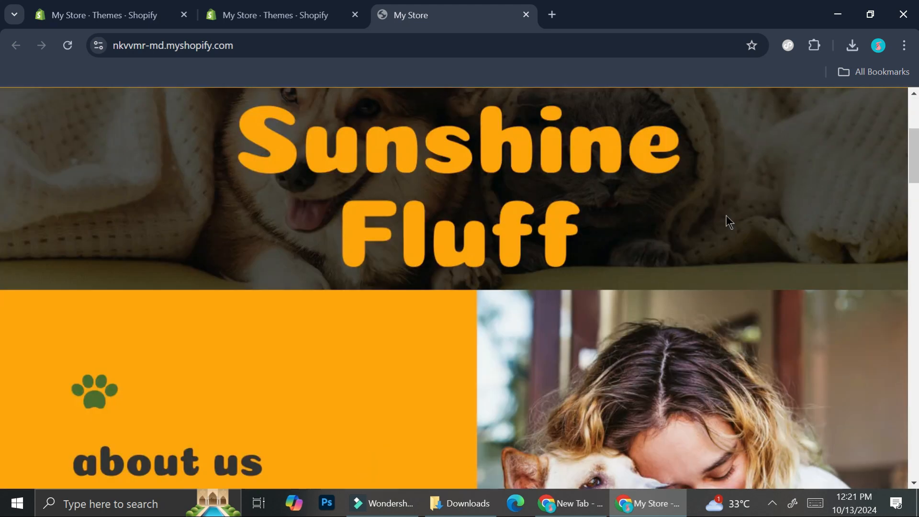
scroll(726, 216, "down", 4)
scroll(725, 216, "up", 8)
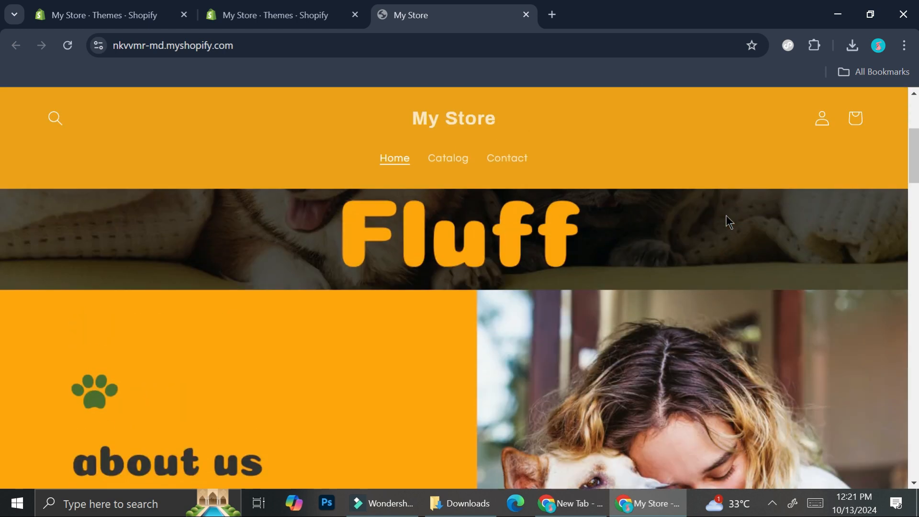
scroll(738, 270, "down", 3)
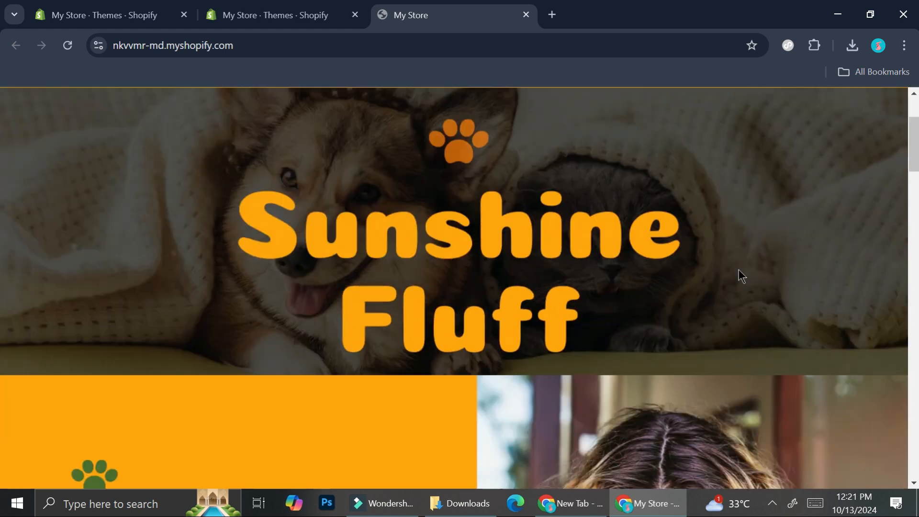
scroll(741, 263, "down", 7)
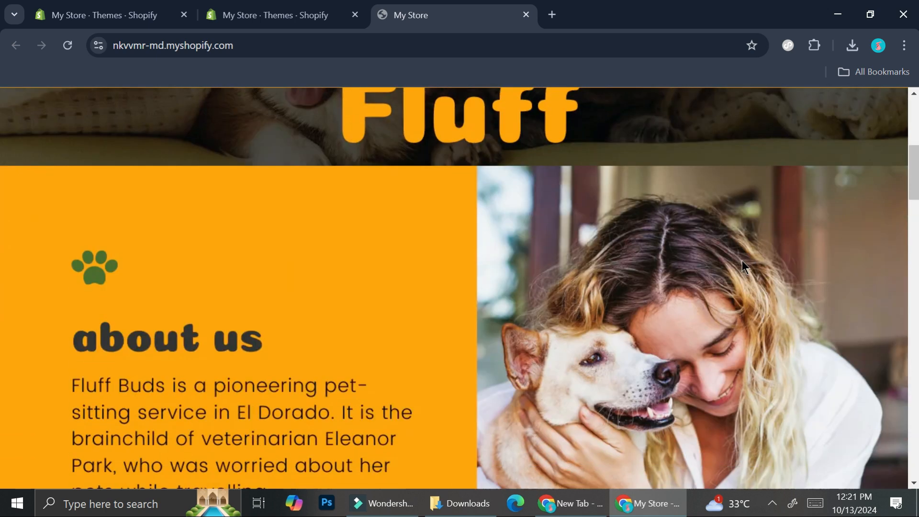
scroll(742, 260, "down", 4)
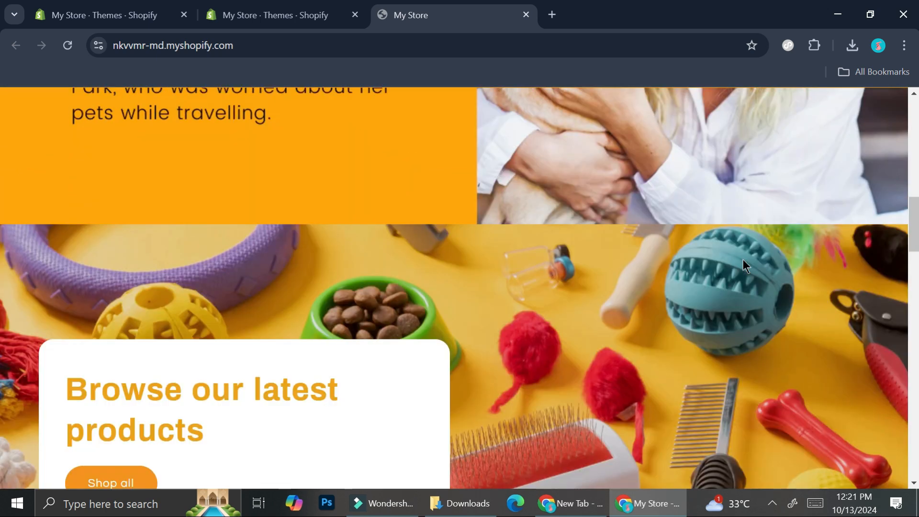